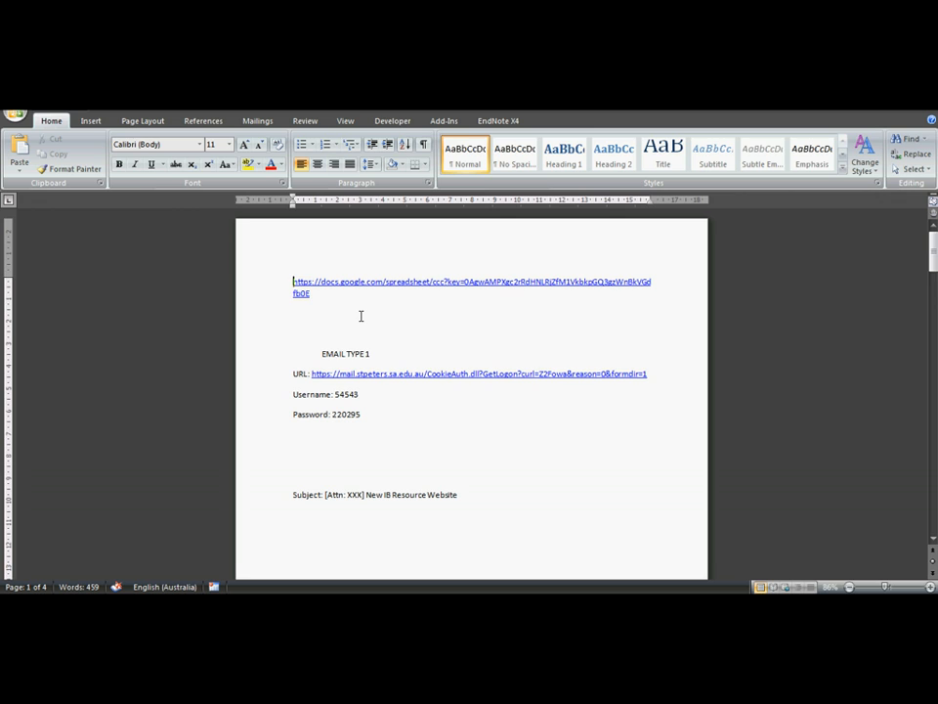
# Copy the docs.google.com spreadsheet URL from the Word notes and switch to Chrome
pyautogui.moveTo(341, 297); pyautogui.dragTo(260, 278)
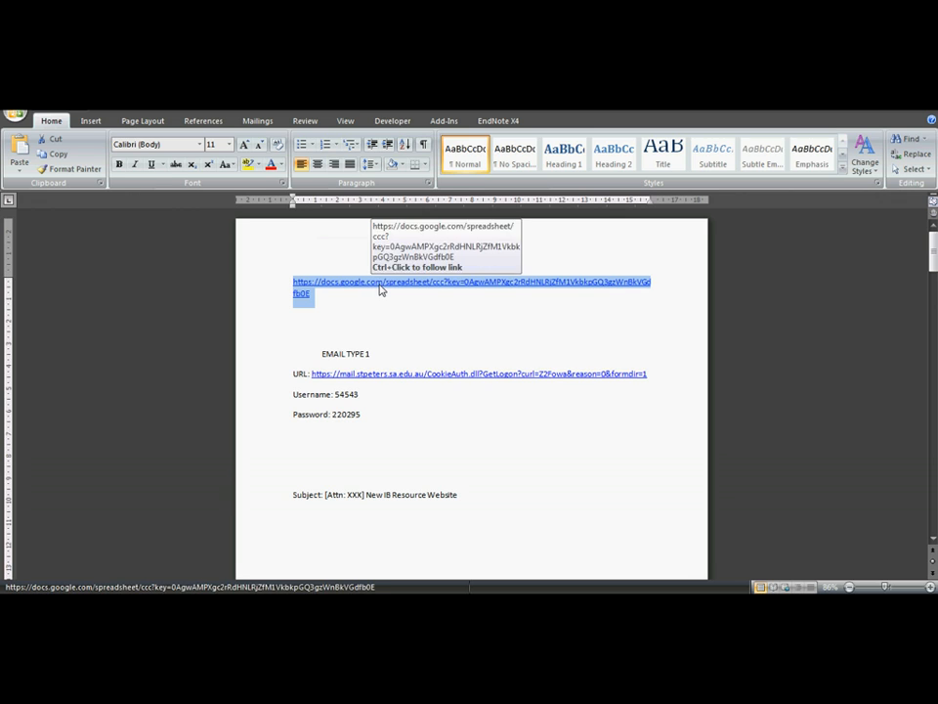
pyautogui.click(381, 603)
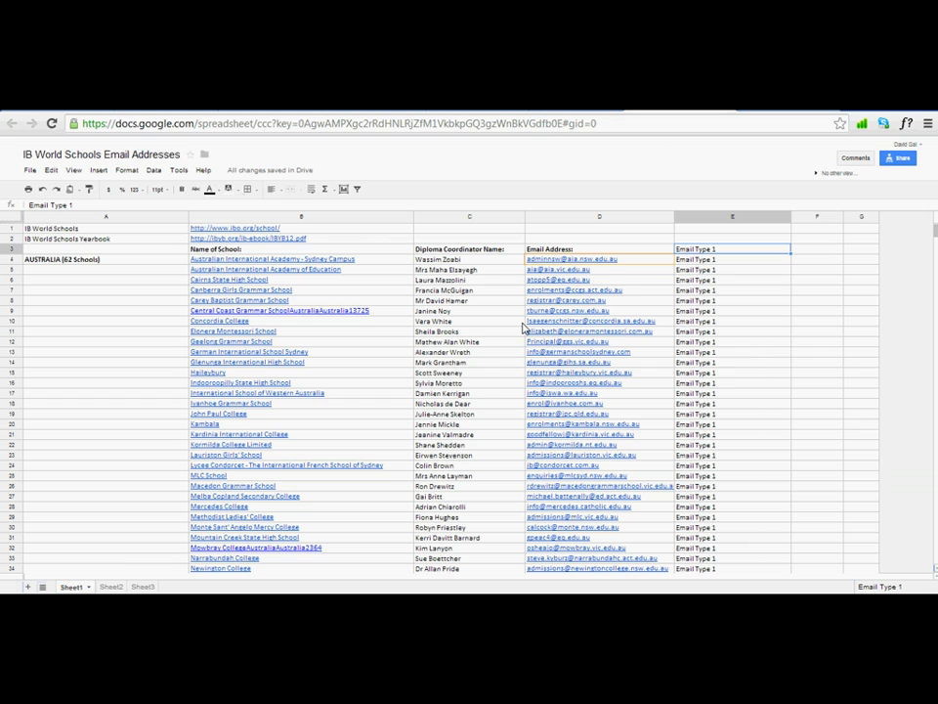
pyautogui.click(667, 122)
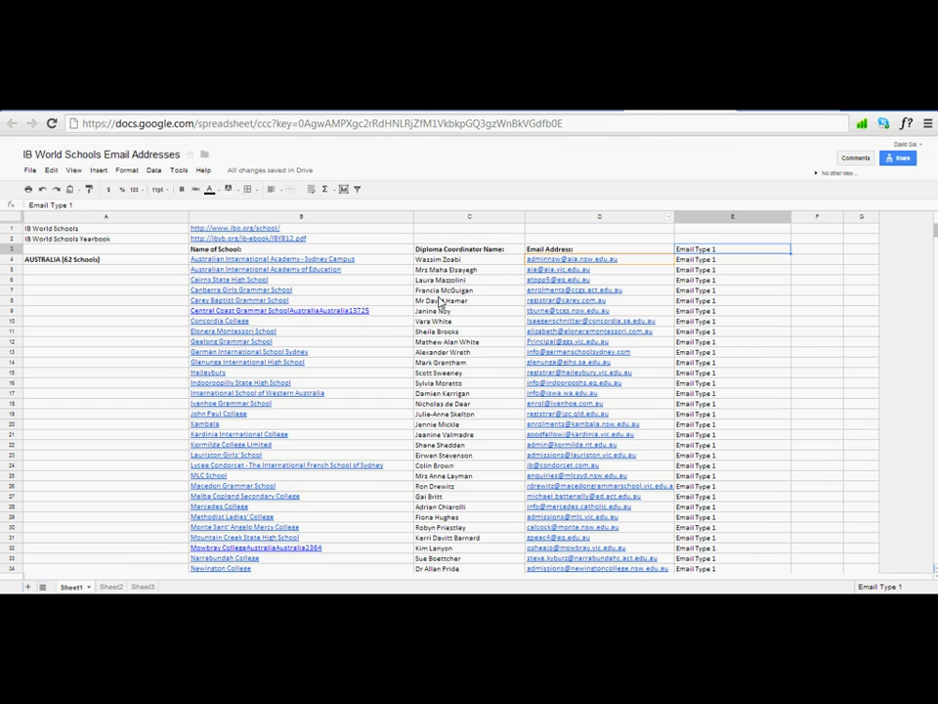
pyautogui.click(496, 332)
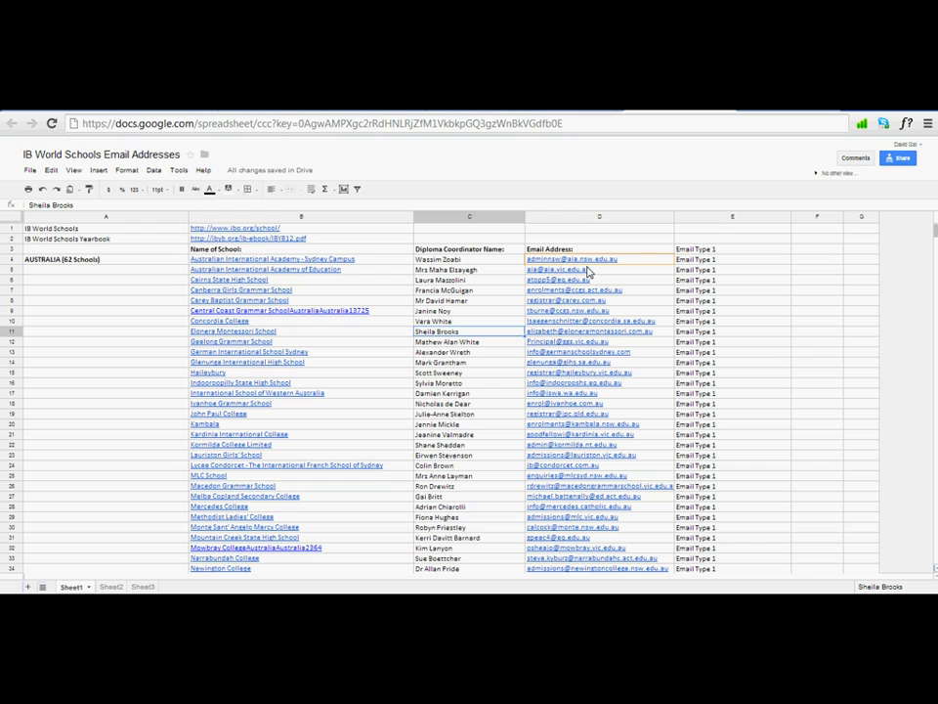
pyautogui.click(728, 256)
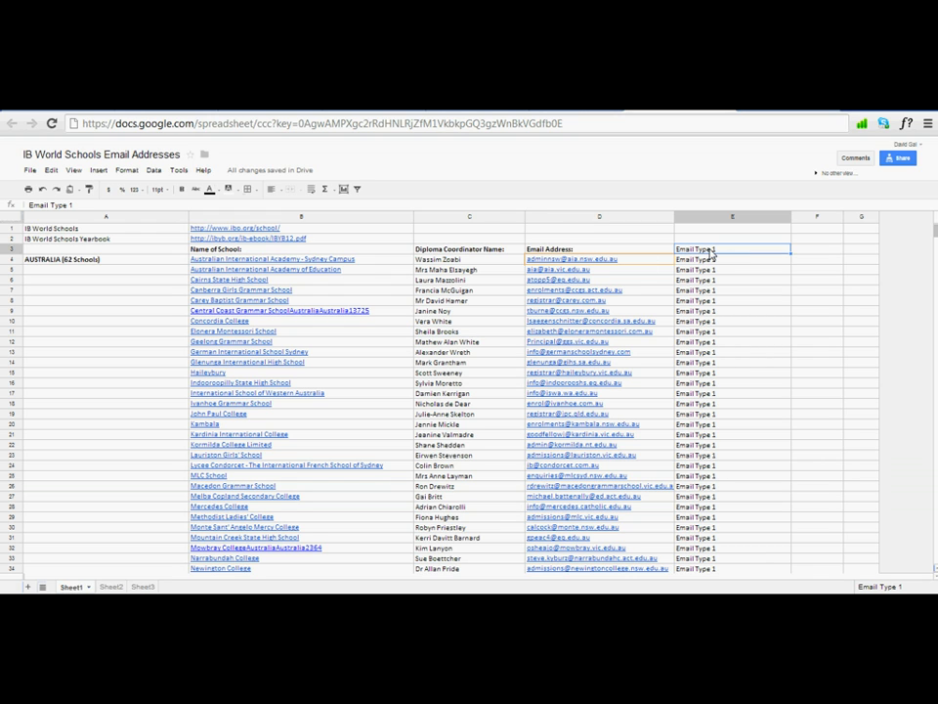
pyautogui.scroll(-4, 723, 270)
pyautogui.scroll(-2, 747, 366)
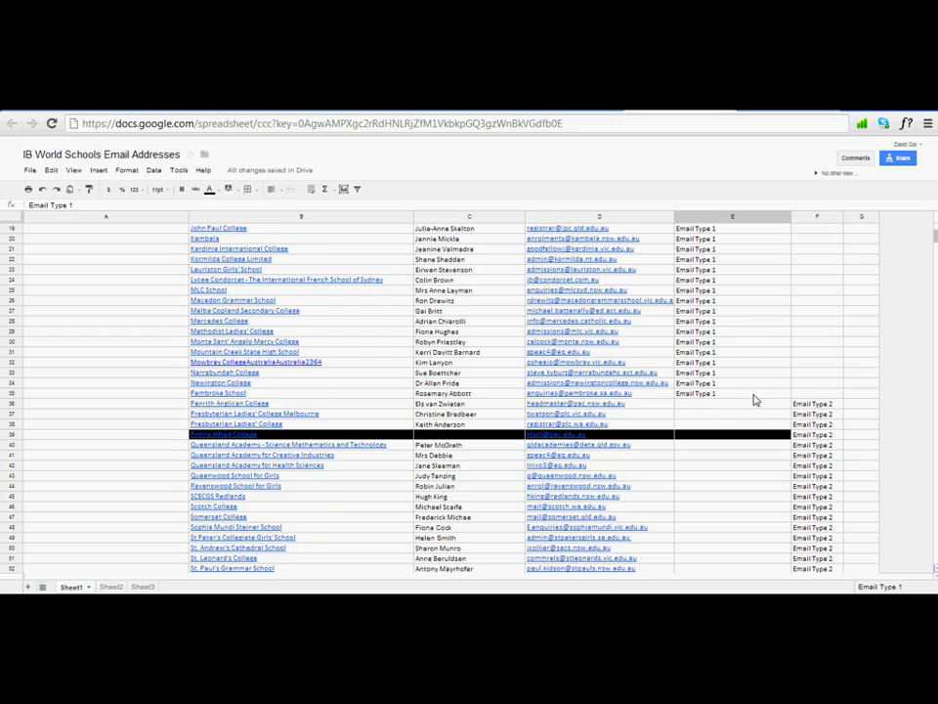
pyautogui.scroll(-8, 823, 409)
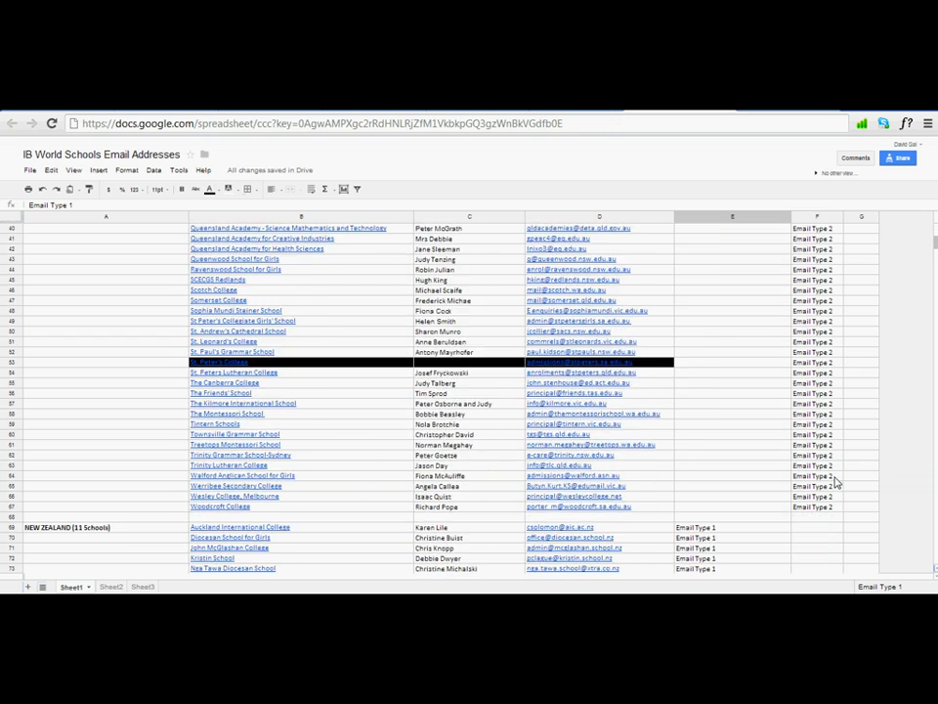
pyautogui.scroll(-1, 782, 478)
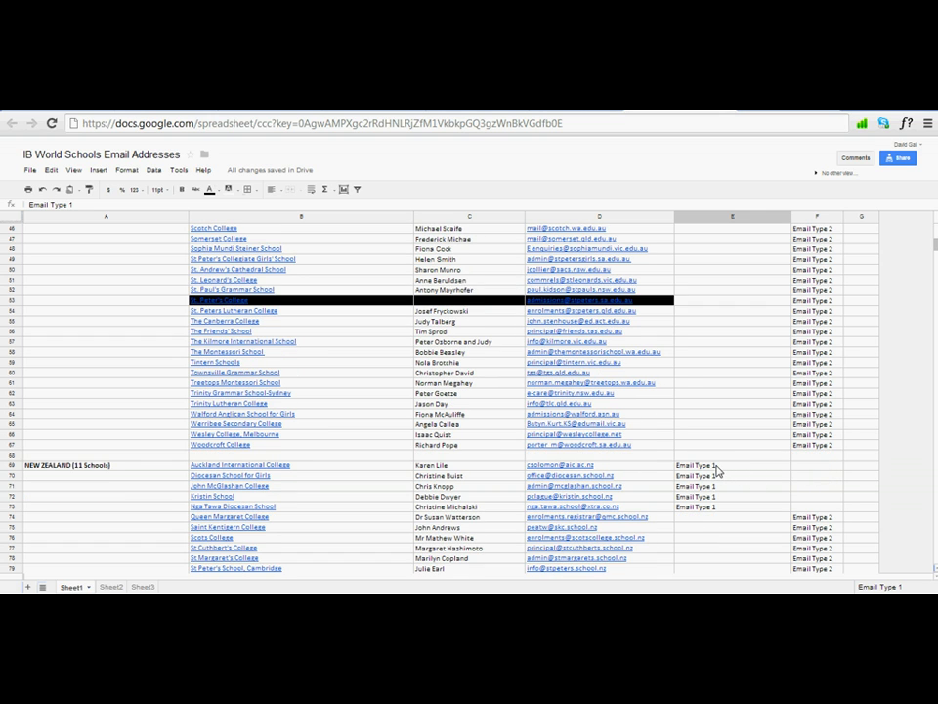
pyautogui.scroll(-2, 715, 515)
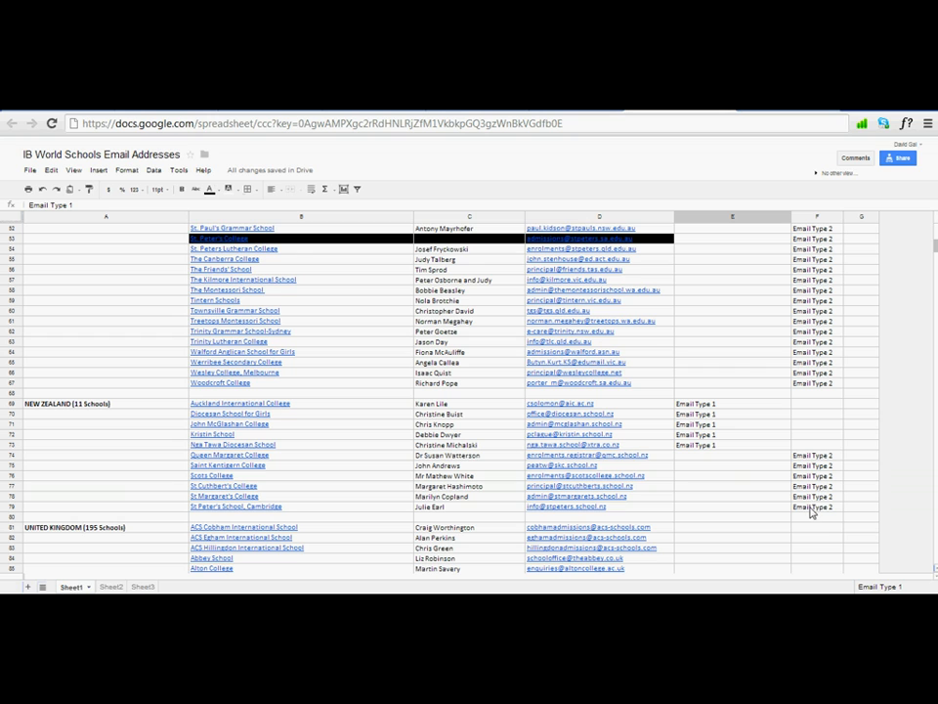
pyautogui.scroll(-6, 812, 513)
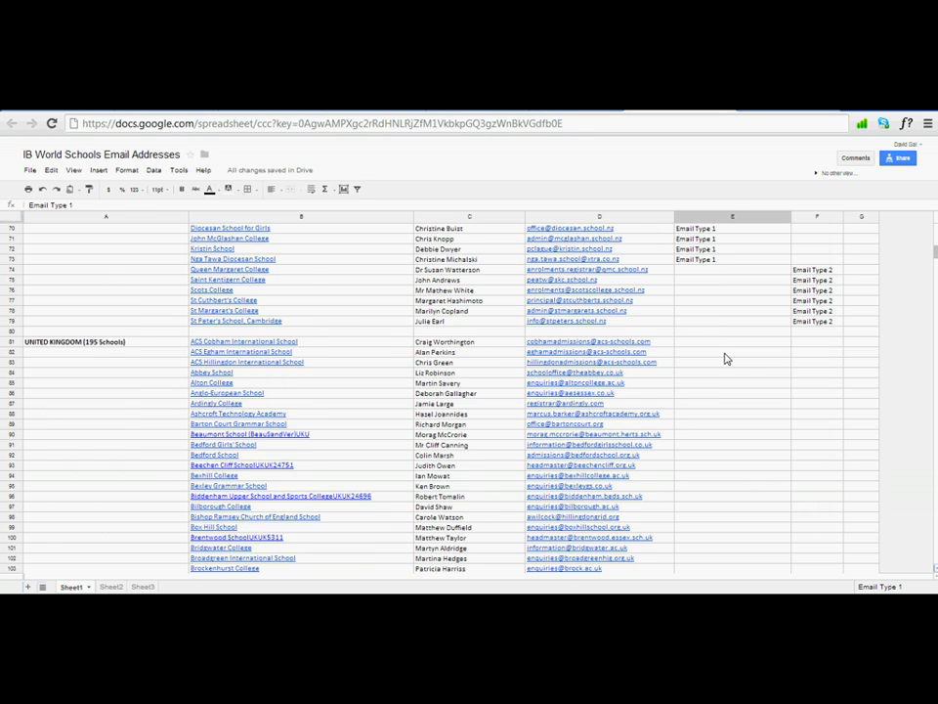
pyautogui.moveTo(933, 260); pyautogui.dragTo(934, 555)
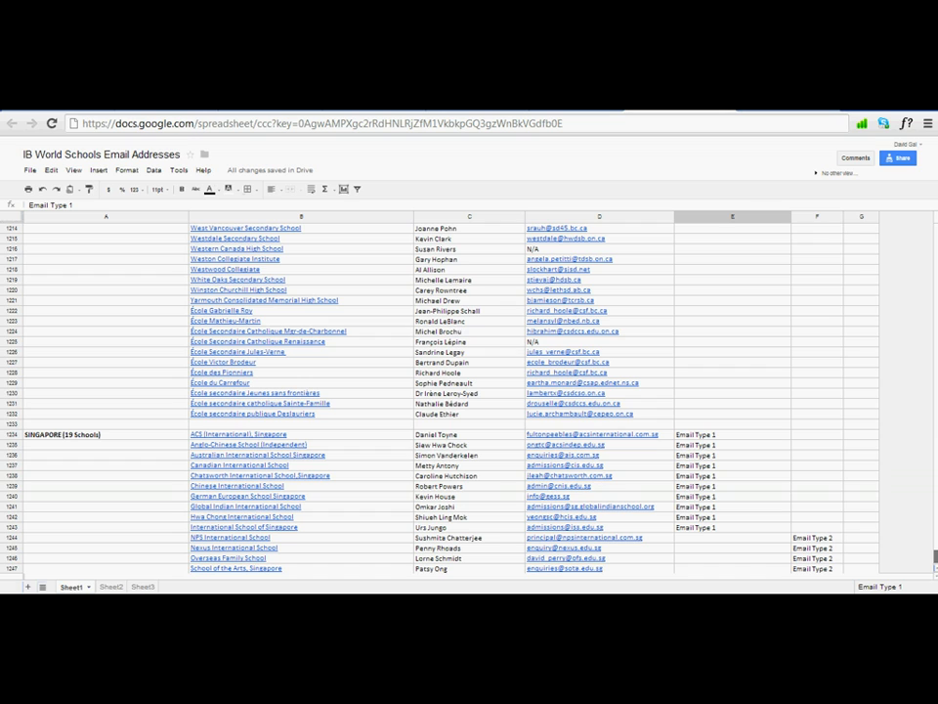
pyautogui.scroll(-3, 721, 430)
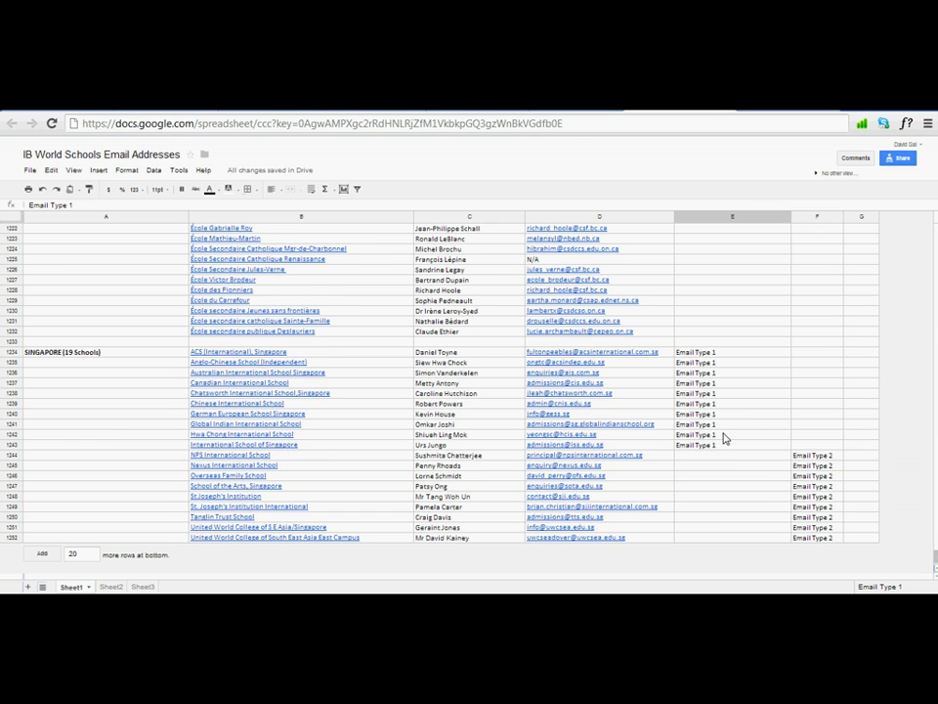
pyautogui.moveTo(706, 355); pyautogui.dragTo(620, 445)
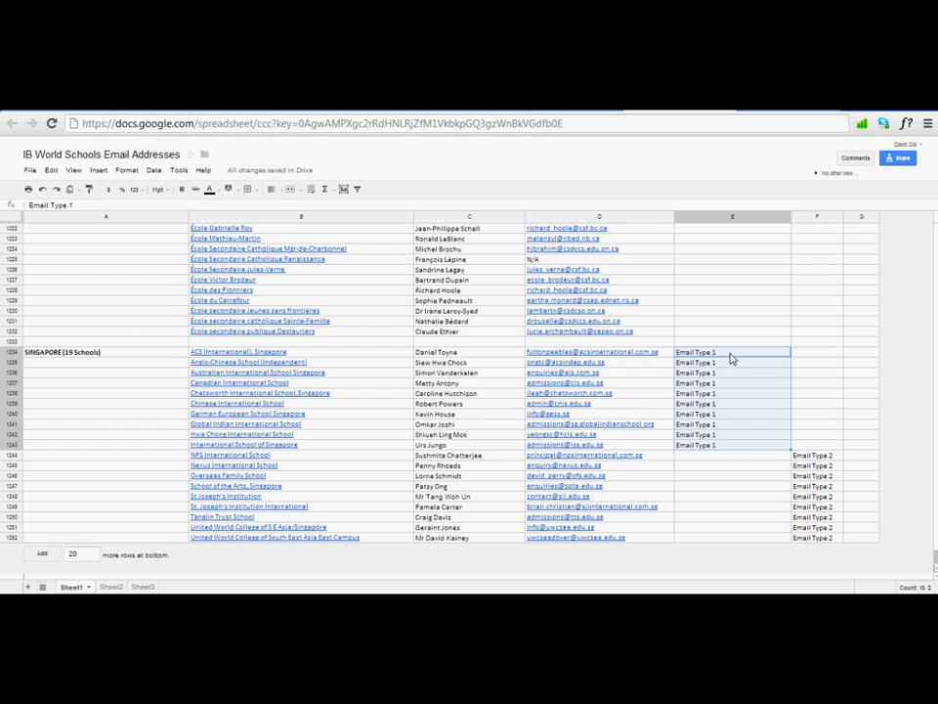
pyautogui.click(810, 456)
pyautogui.moveTo(810, 456); pyautogui.dragTo(817, 541)
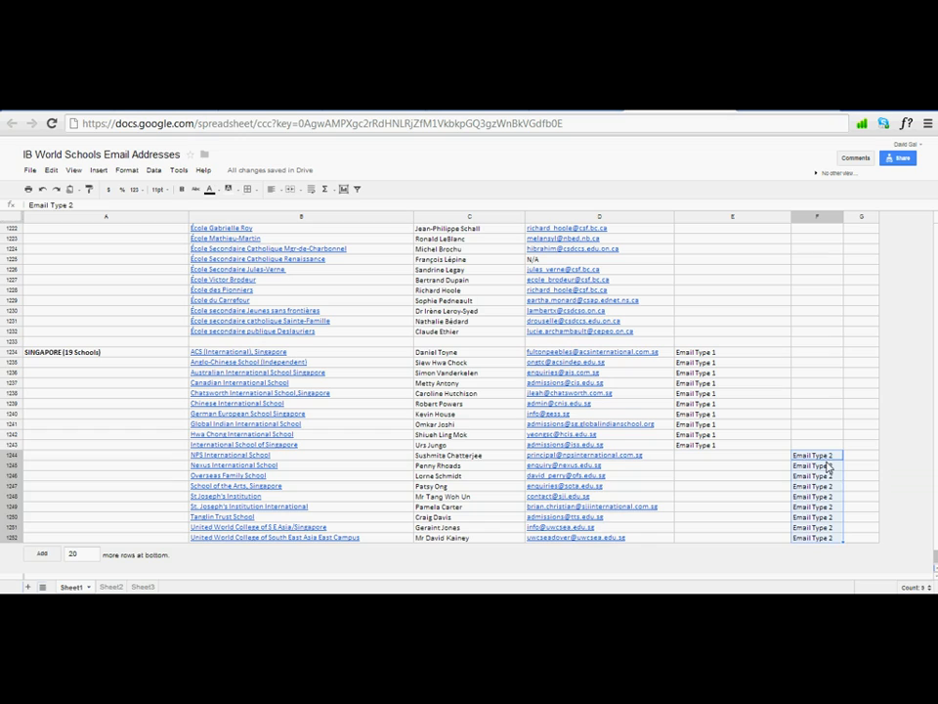
pyautogui.click(818, 416)
pyautogui.moveTo(936, 560); pyautogui.dragTo(935, 223)
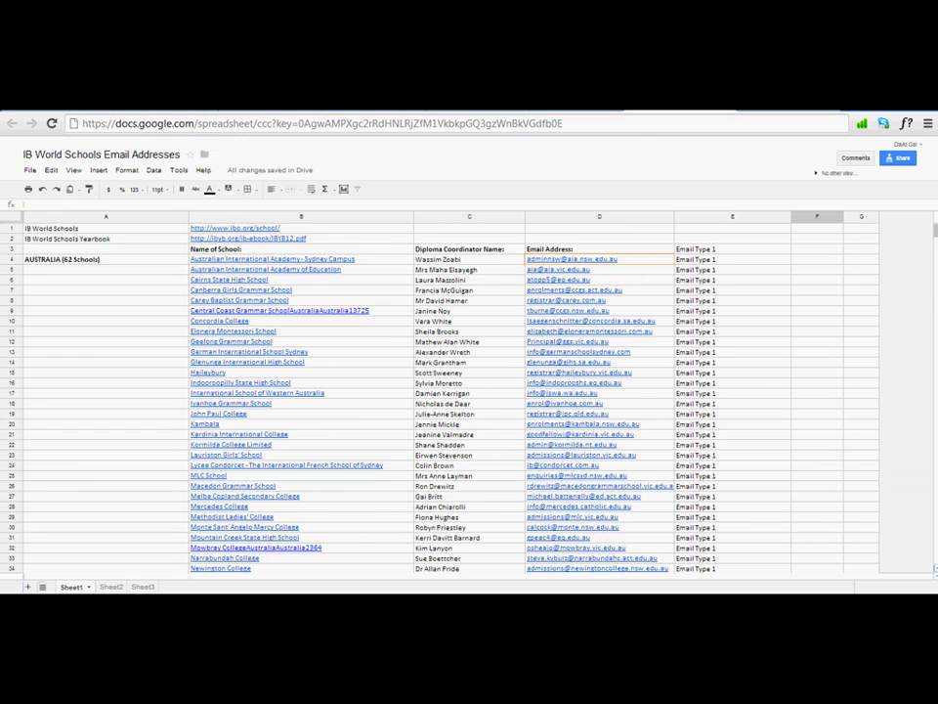
# Copy the mail.stpeters login URL from Word and paste it into the browser's address bar
pyautogui.hotkey('alt', 'Tab')
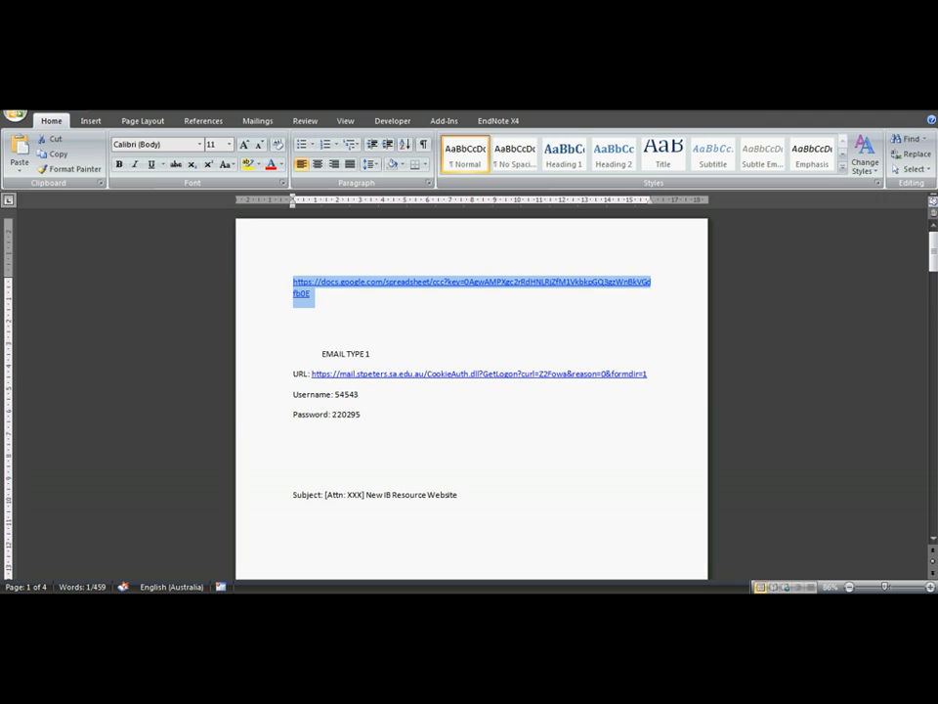
pyautogui.click(500, 420)
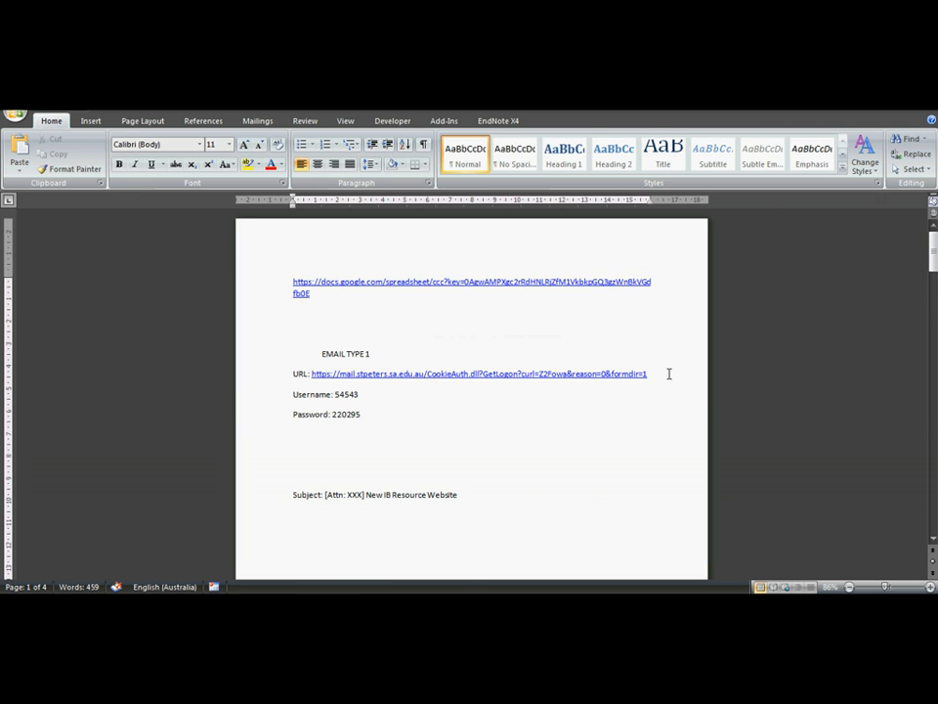
pyautogui.moveTo(671, 375); pyautogui.dragTo(333, 381)
pyautogui.hotkey('ctrl', 'c')
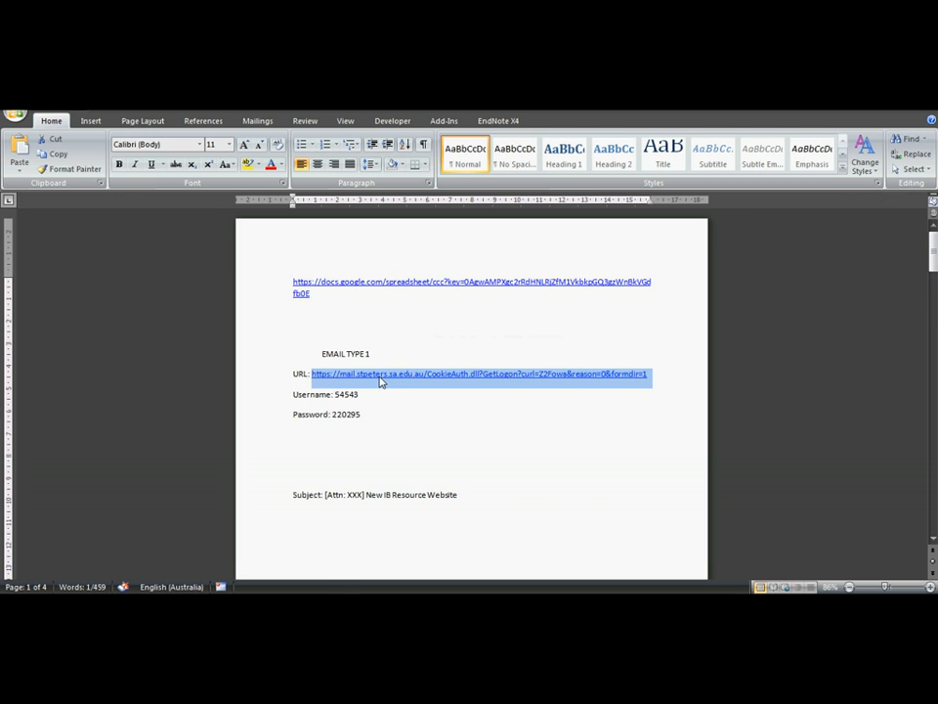
pyautogui.hotkey('alt', 'Tab')
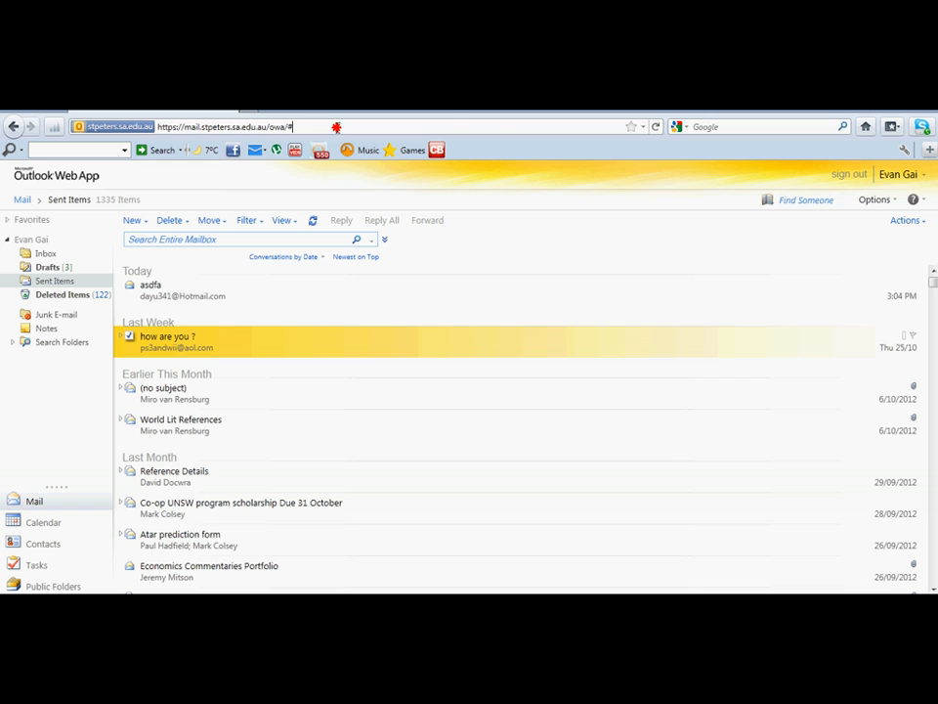
pyautogui.hotkey('ctrl', 'a')
pyautogui.hotkey('ctrl', 'v')
# Log on to Outlook Web App with the user name copied from Word and the account password
pyautogui.press('Return')
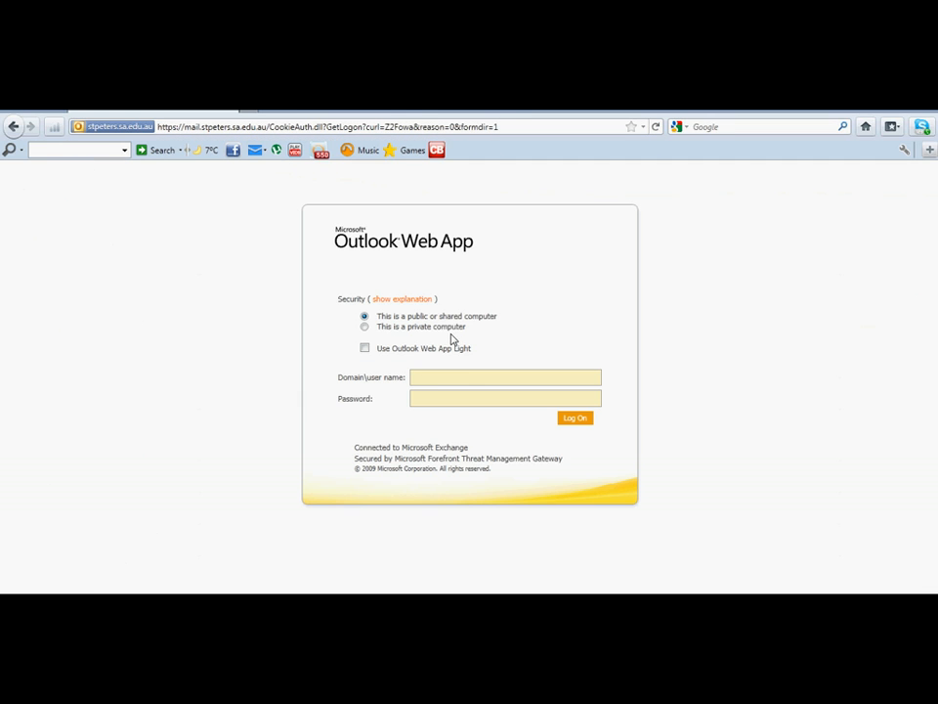
pyautogui.click(470, 372)
pyautogui.hotkey('alt', 'Tab')
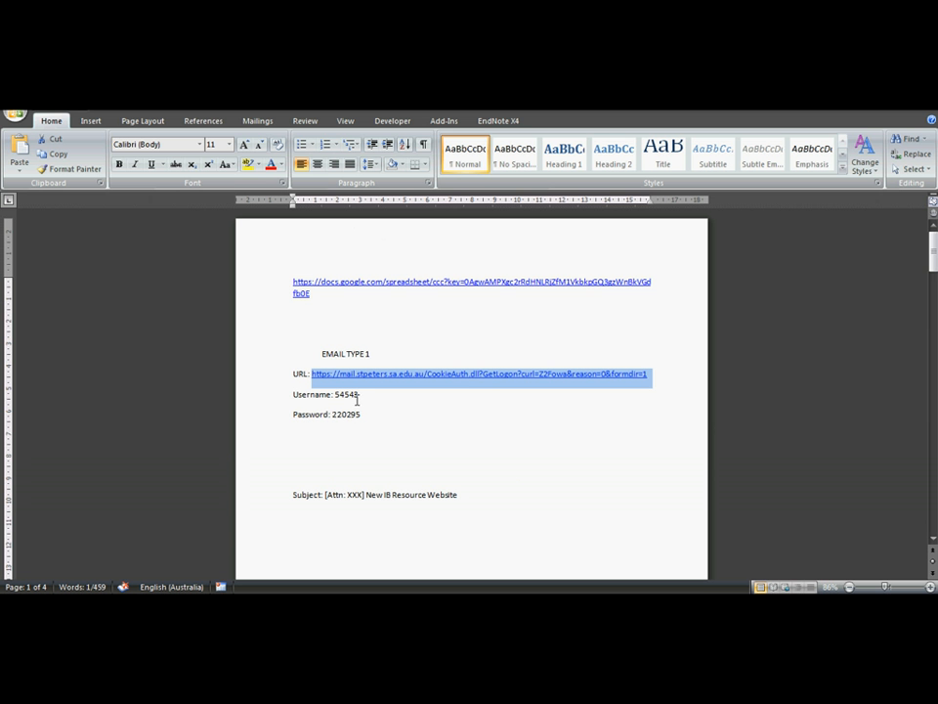
pyautogui.moveTo(359, 394); pyautogui.dragTo(333, 394)
pyautogui.hotkey('ctrl', 'c')
pyautogui.hotkey('alt', 'Tab')
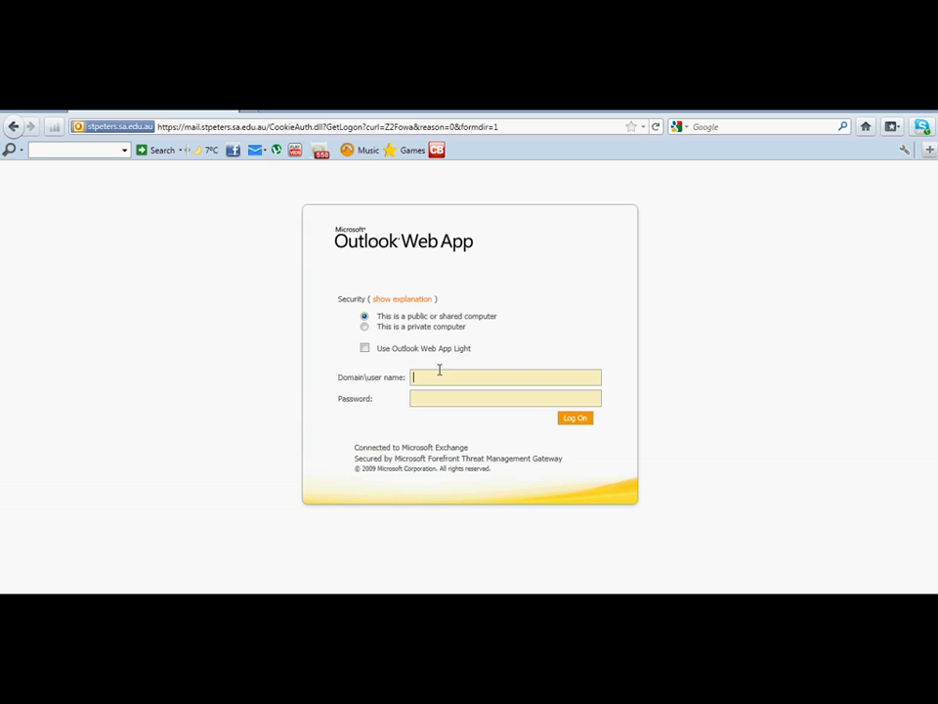
pyautogui.hotkey('ctrl', 'v')
pyautogui.click(469, 402)
pyautogui.click(577, 420)
# Select the whole Subject line in the Word notes to copy it
pyautogui.hotkey('alt', 'Tab')
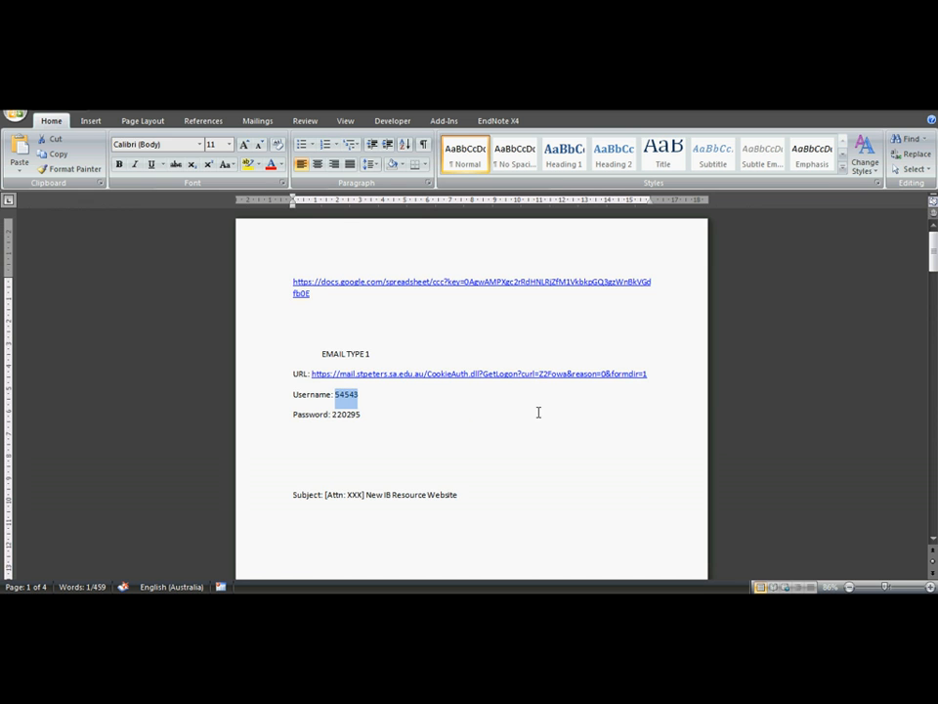
pyautogui.scroll(-1, 495, 439)
pyautogui.tripleClick(318, 379)
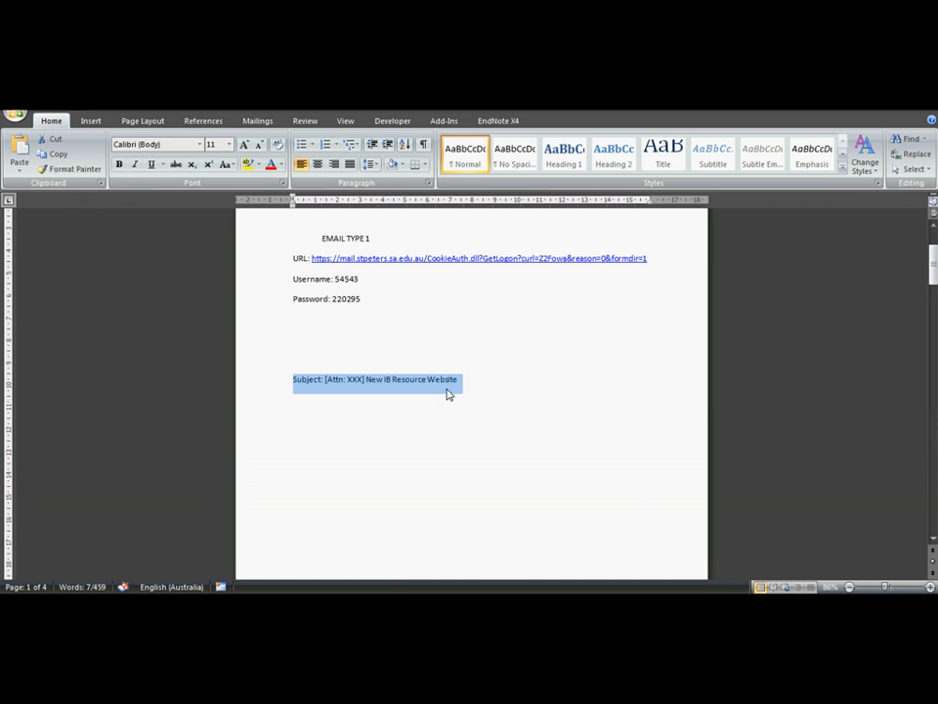
pyautogui.hotkey('alt', 'Tab')
# Start a new message and paste 'Subject: [Attn: XXX] New IB Resource Website' into its Subject field
pyautogui.click(130, 218)
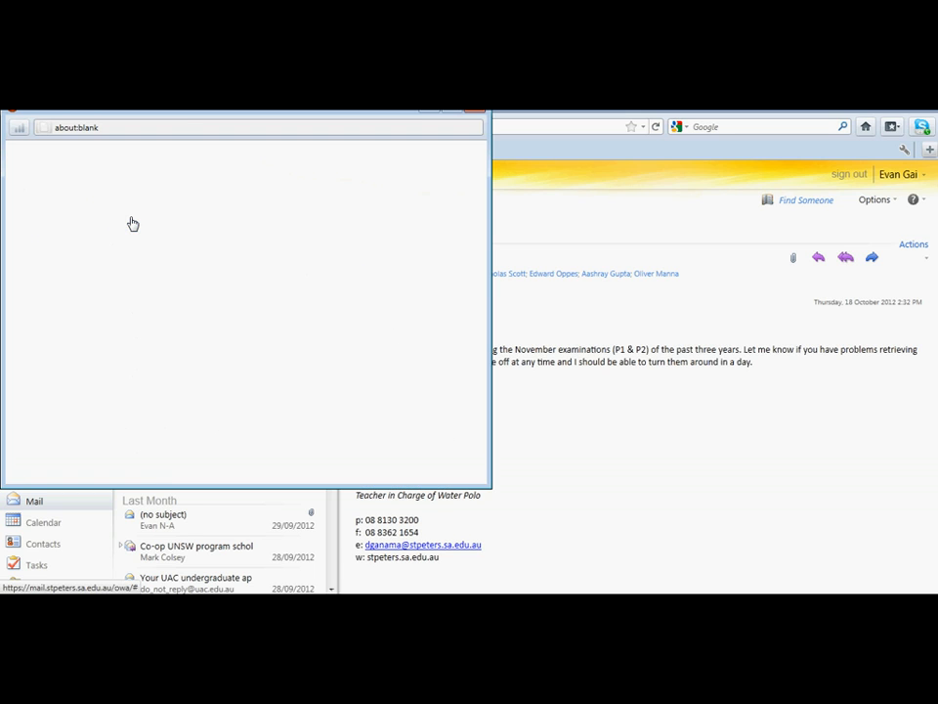
pyautogui.moveTo(186, 118); pyautogui.dragTo(411, 160)
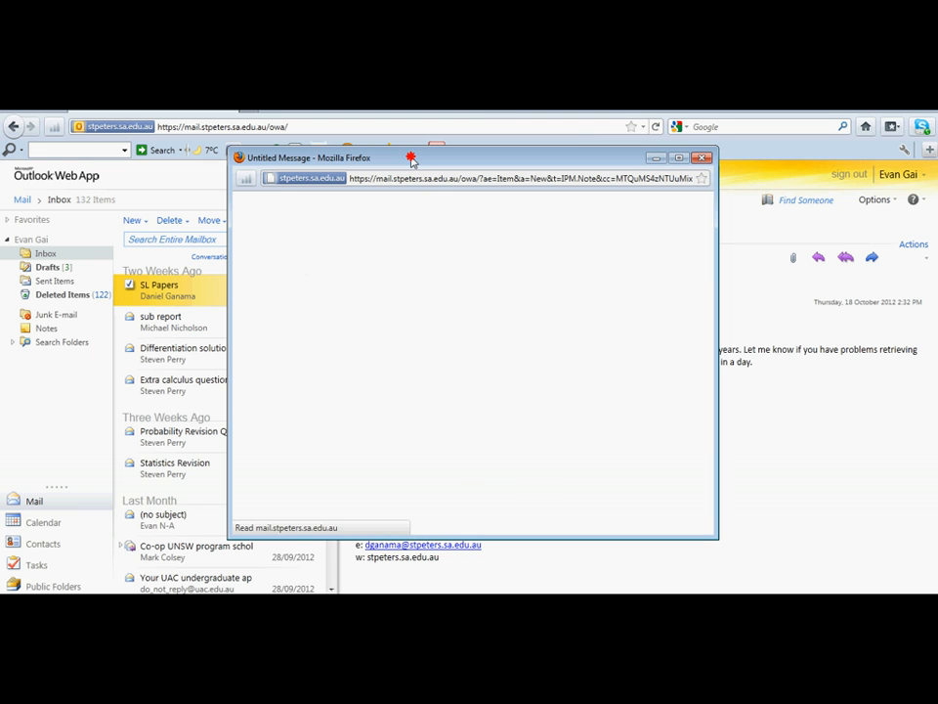
pyautogui.hotkey('alt', 'Tab')
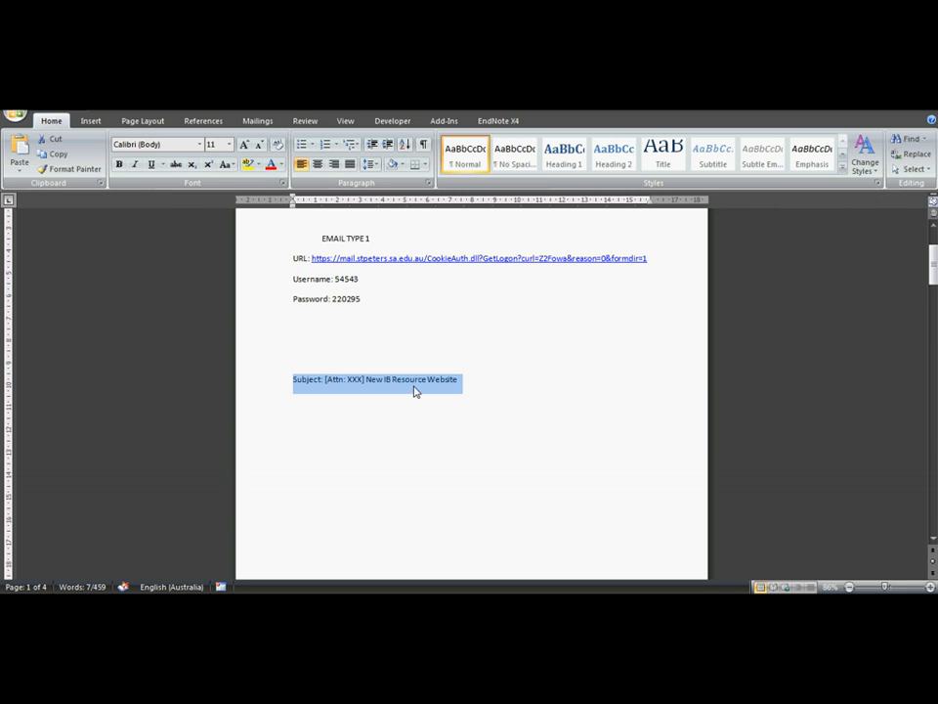
pyautogui.rightClick(419, 384)
pyautogui.click(477, 407)
pyautogui.hotkey('alt', 'Tab')
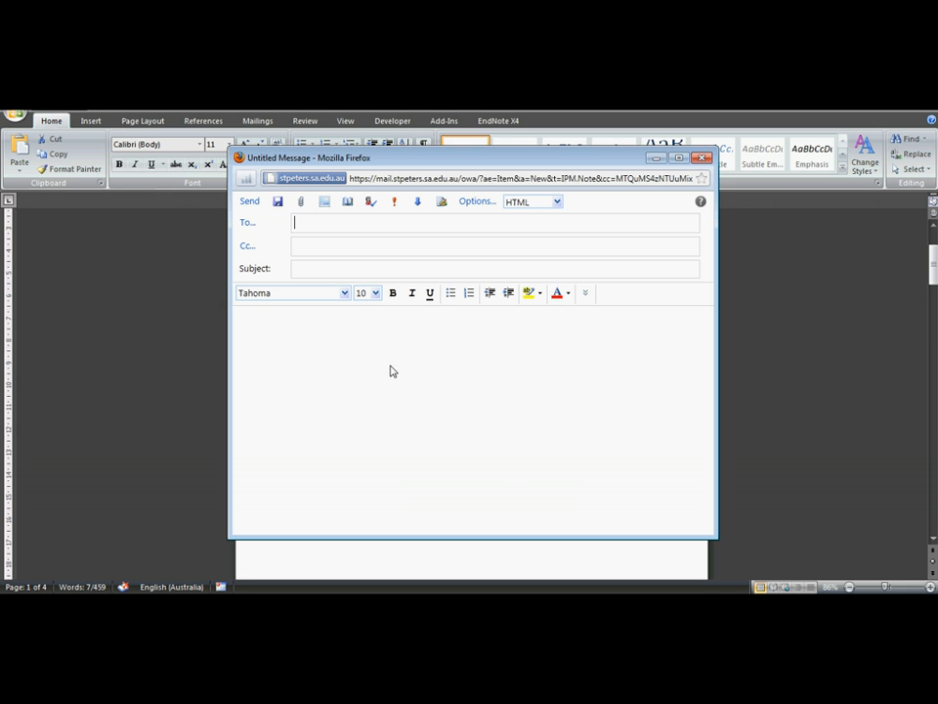
pyautogui.click(325, 268)
pyautogui.hotkey('ctrl', 'v')
# Select the letter body text in the Word template to copy it
pyautogui.hotkey('alt', 'Tab')
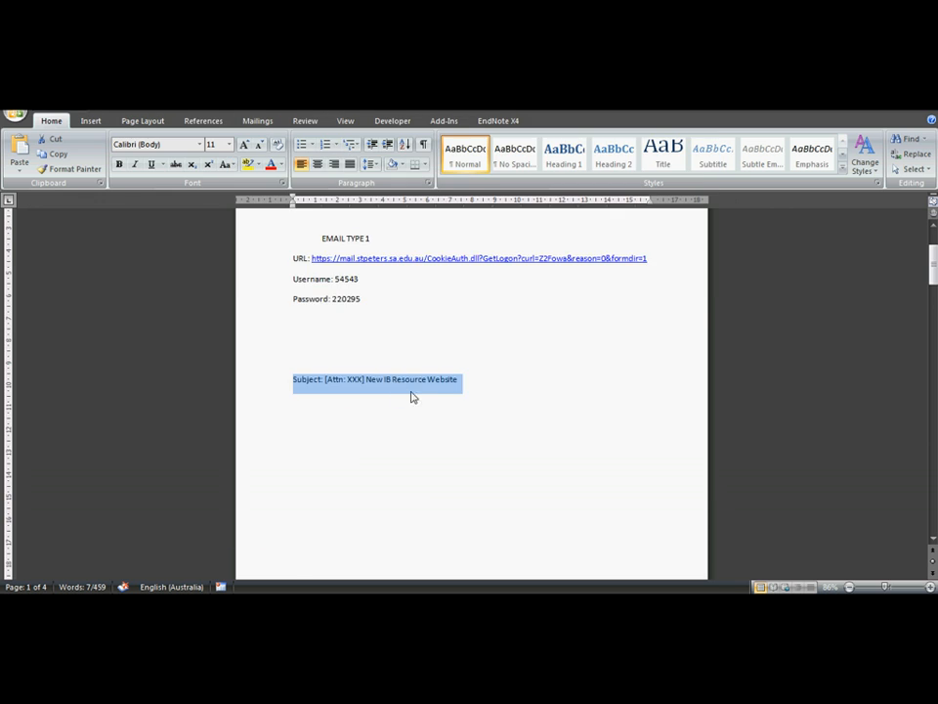
pyautogui.scroll(-5, 440, 391)
pyautogui.moveTo(294, 379); pyautogui.dragTo(500, 471)
pyautogui.scroll(-4, 589, 498)
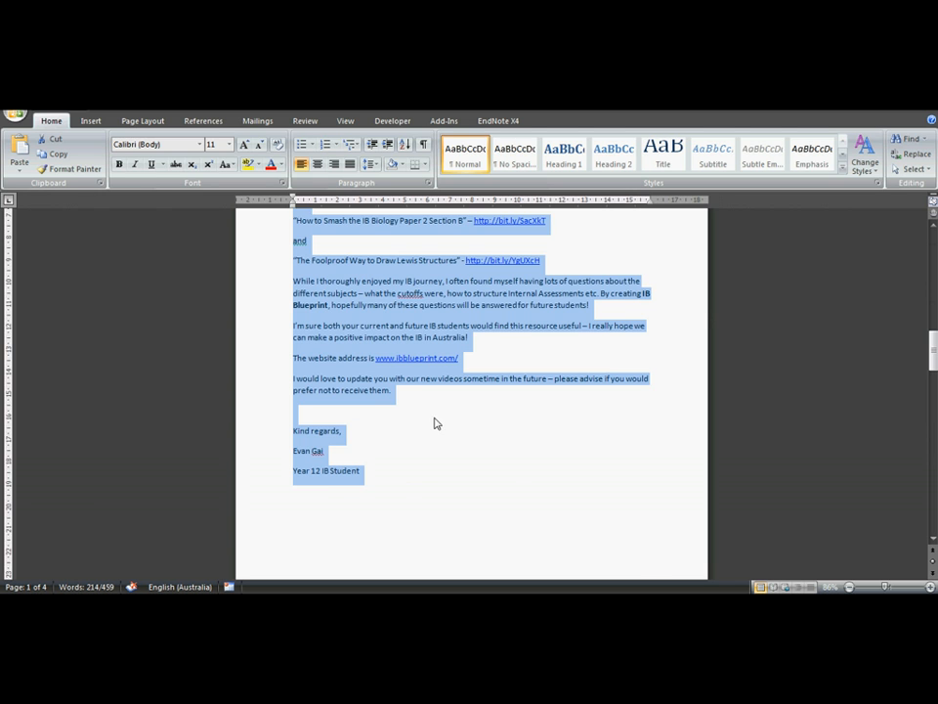
# Paste the copied template letter into the new message's body
pyautogui.scroll(5, 436, 422)
pyautogui.hotkey('alt', 'Tab')
pyautogui.hotkey('ctrl', 'v')
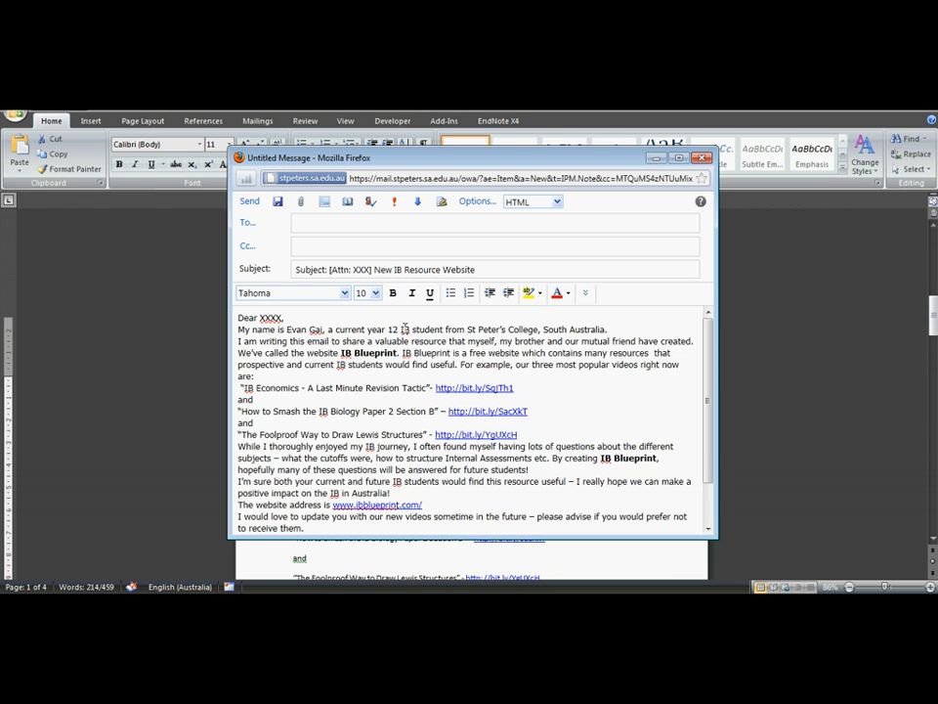
pyautogui.hotkey('alt', 'Tab')
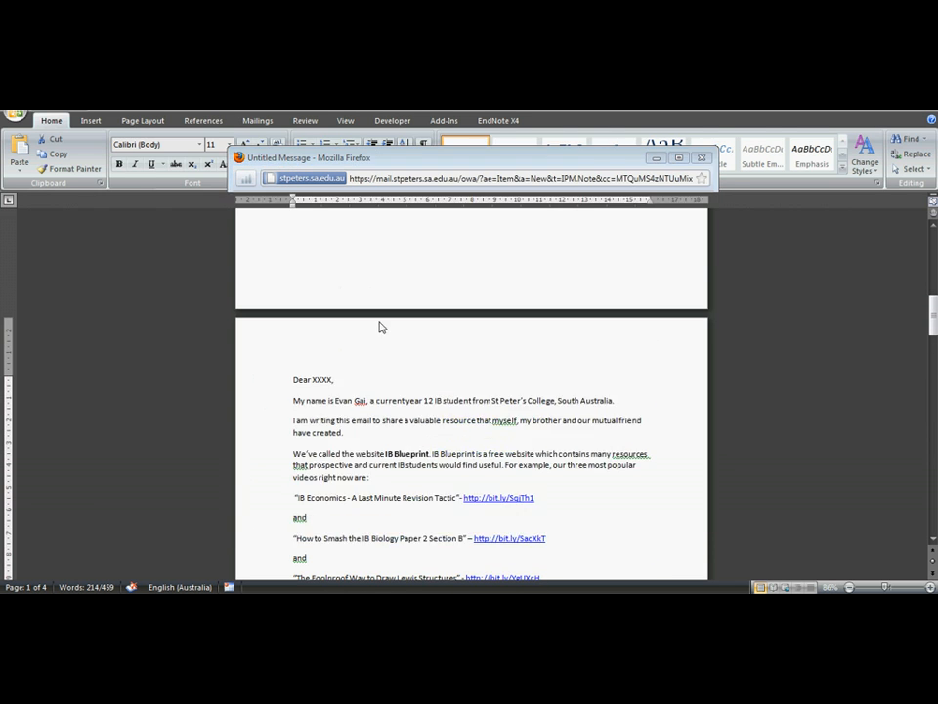
pyautogui.scroll(-2, 437, 381)
pyautogui.hotkey('alt', 'Tab')
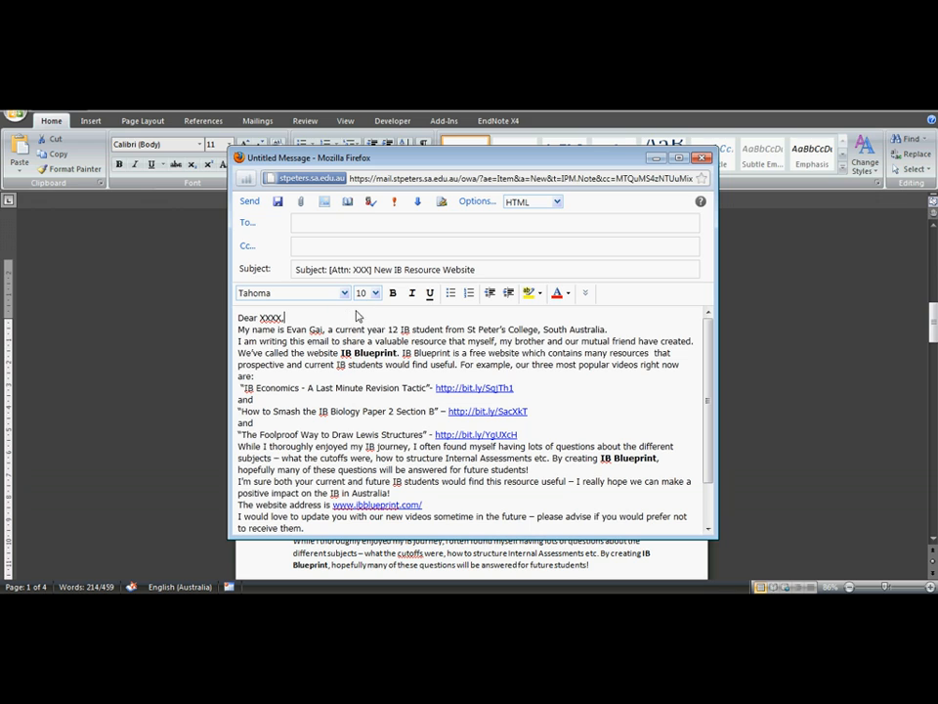
pyautogui.scroll(-2, 566, 367)
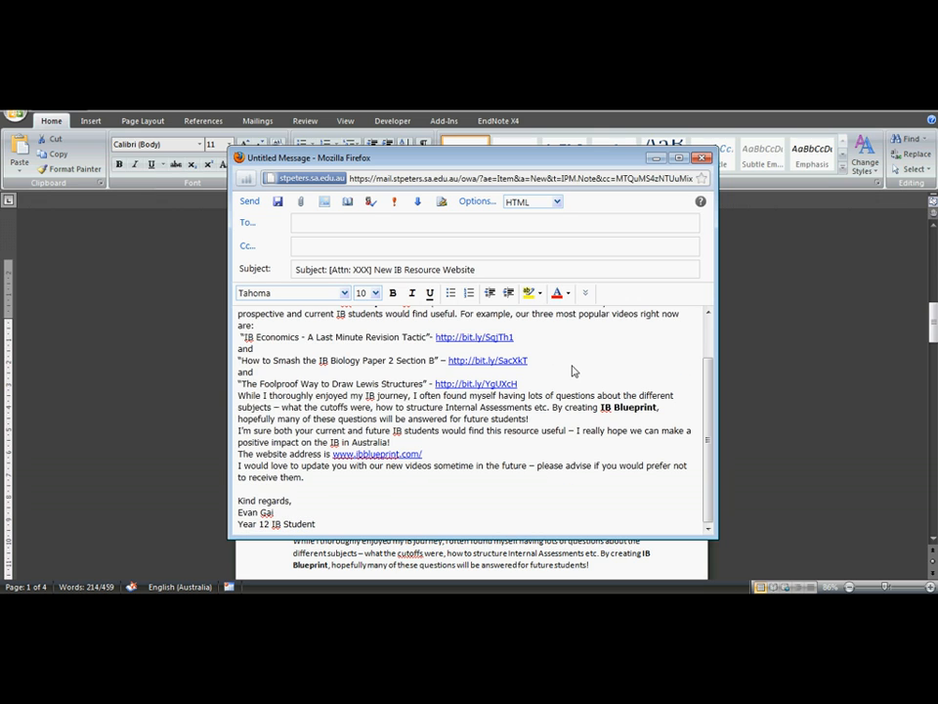
pyautogui.scroll(2, 574, 371)
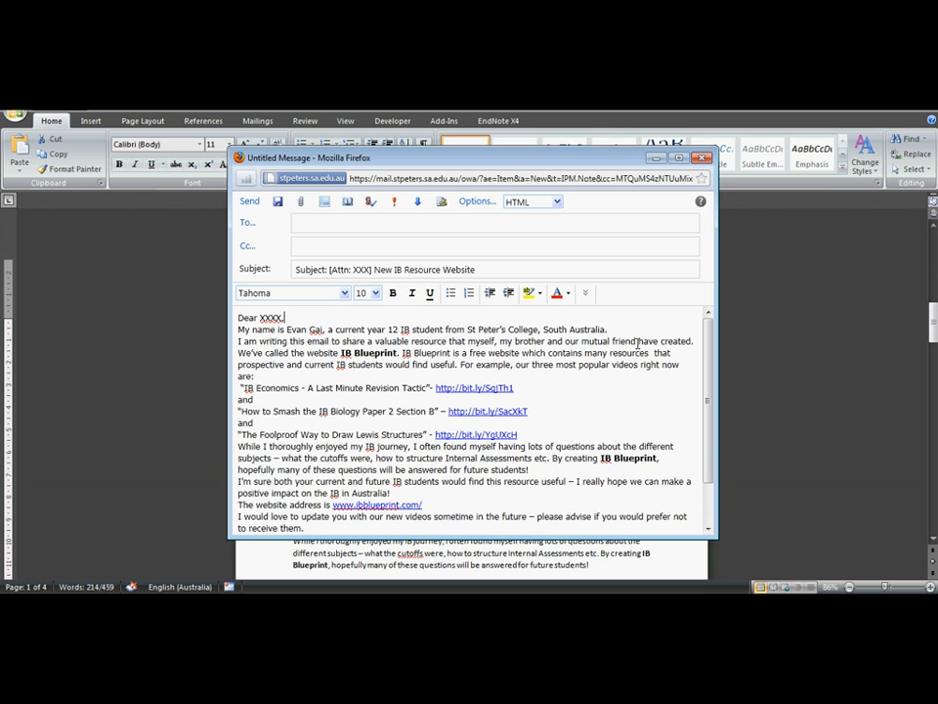
# Add blank lines after the greeting, introduction and paragraphs, and around the video list
pyautogui.press('Return')
pyautogui.click(620, 344)
pyautogui.press('Return')
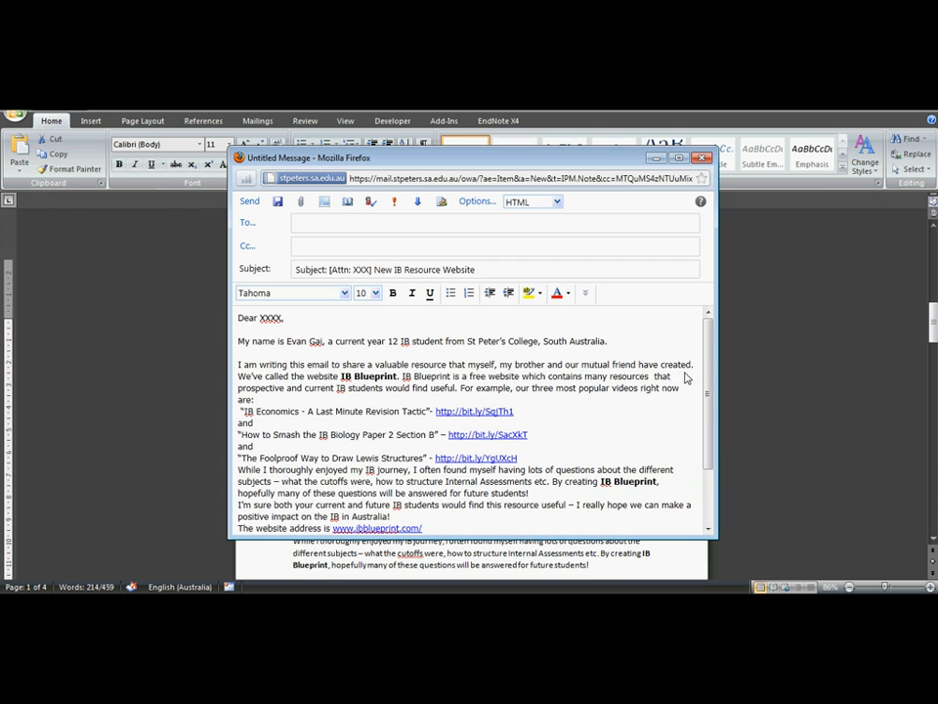
pyautogui.click(694, 365)
pyautogui.press('Return')
pyautogui.scroll(-3, 620, 389)
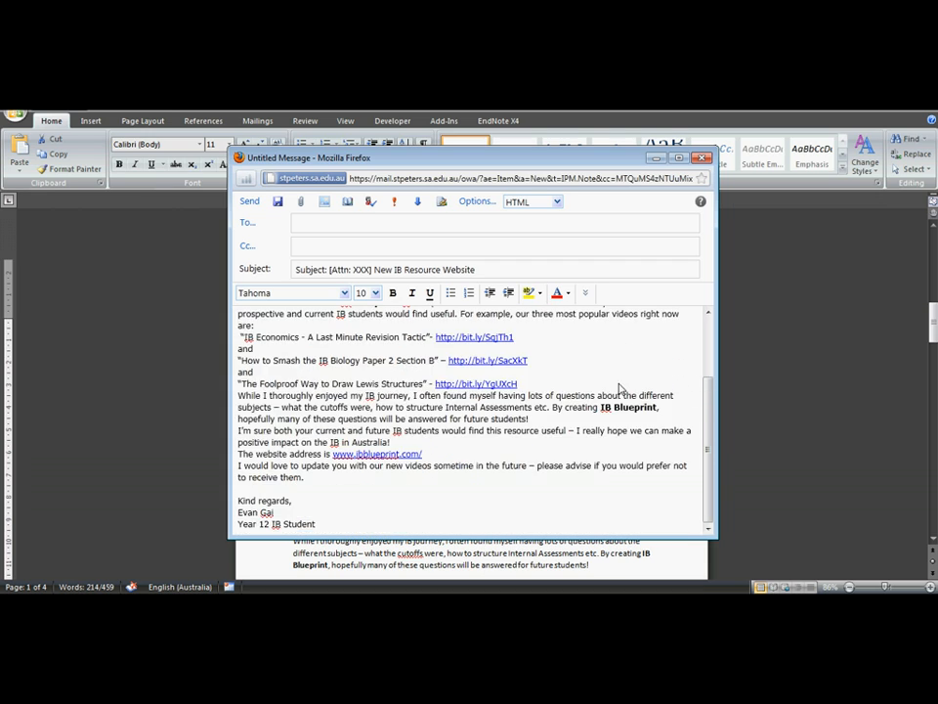
pyautogui.click(293, 330)
pyautogui.press('Return')
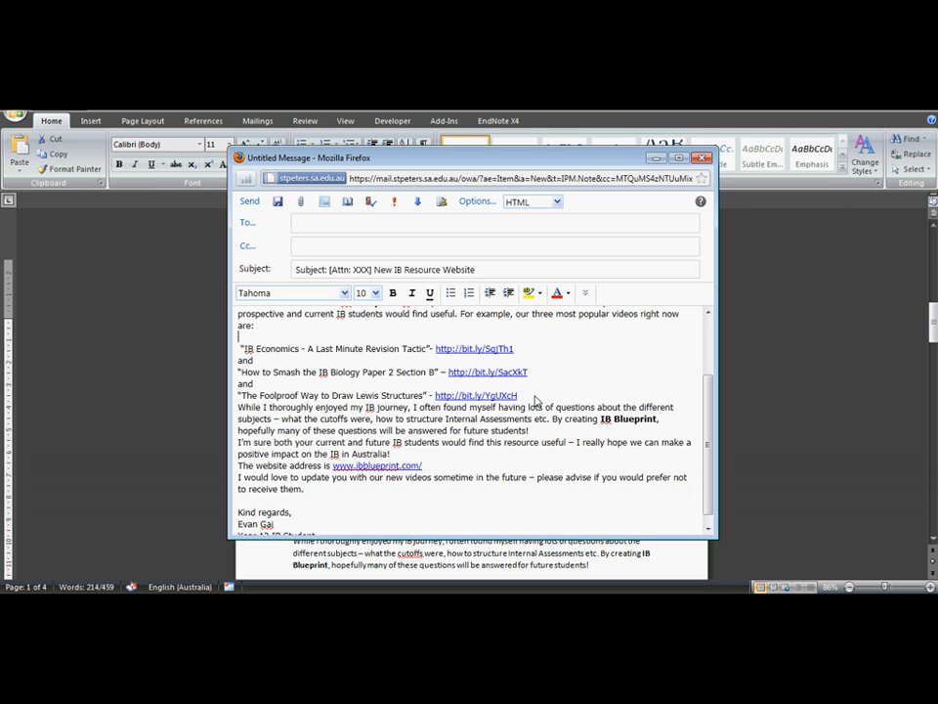
pyautogui.click(536, 401)
pyautogui.press('Return')
pyautogui.click(559, 443)
pyautogui.press('Return')
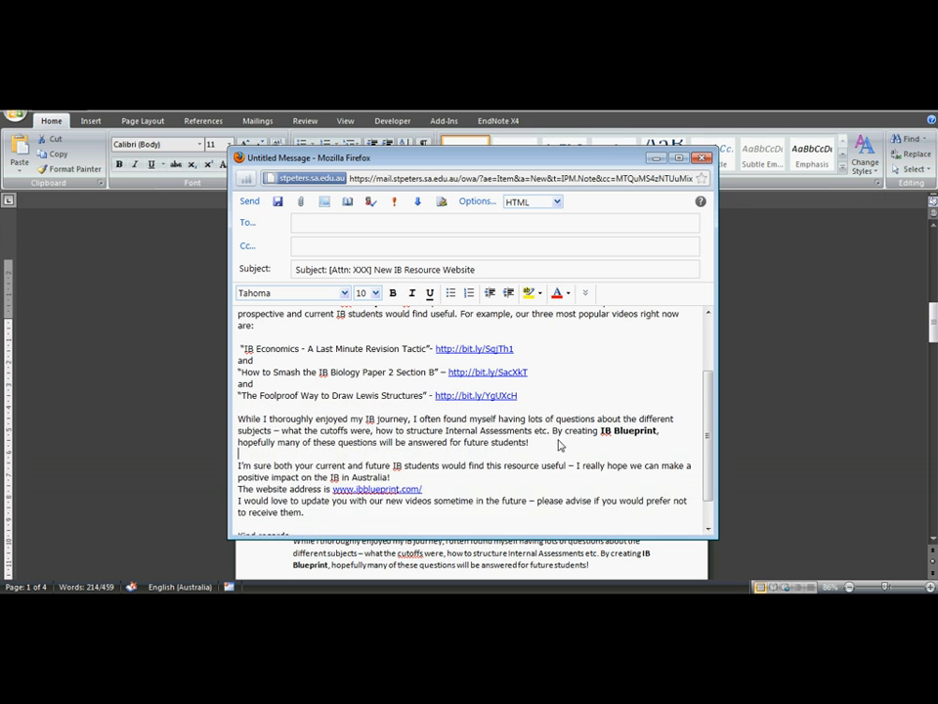
# Add blank lines around the website address and after 'Kind regards,' and the sender's name
pyautogui.scroll(-1, 559, 445)
pyautogui.click(420, 442)
pyautogui.press('Return')
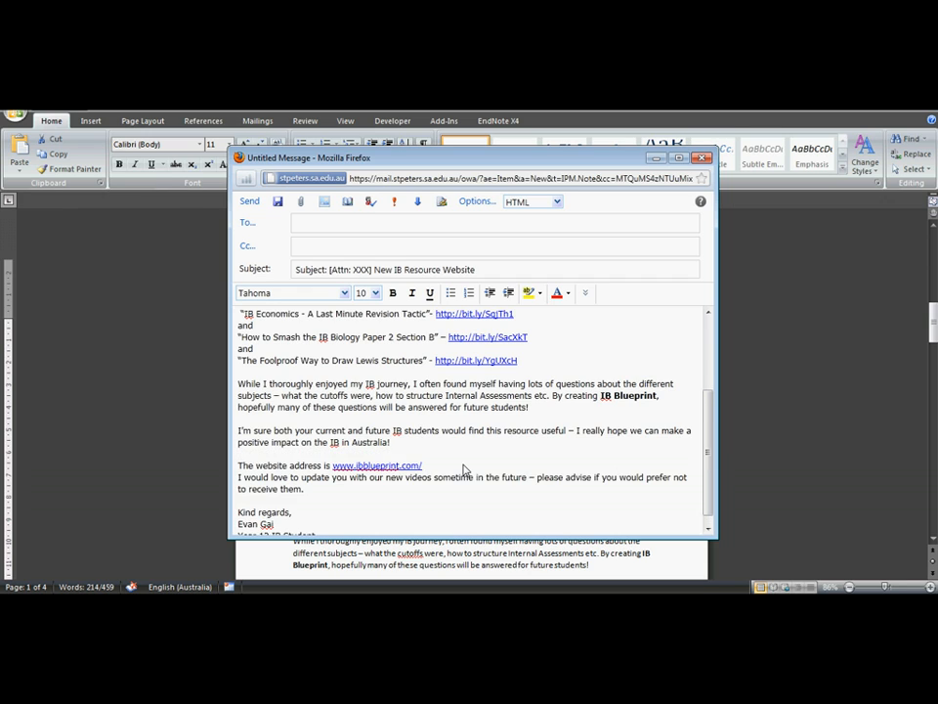
pyautogui.click(465, 469)
pyautogui.press('Return')
pyautogui.scroll(-1, 473, 446)
pyautogui.click(309, 499)
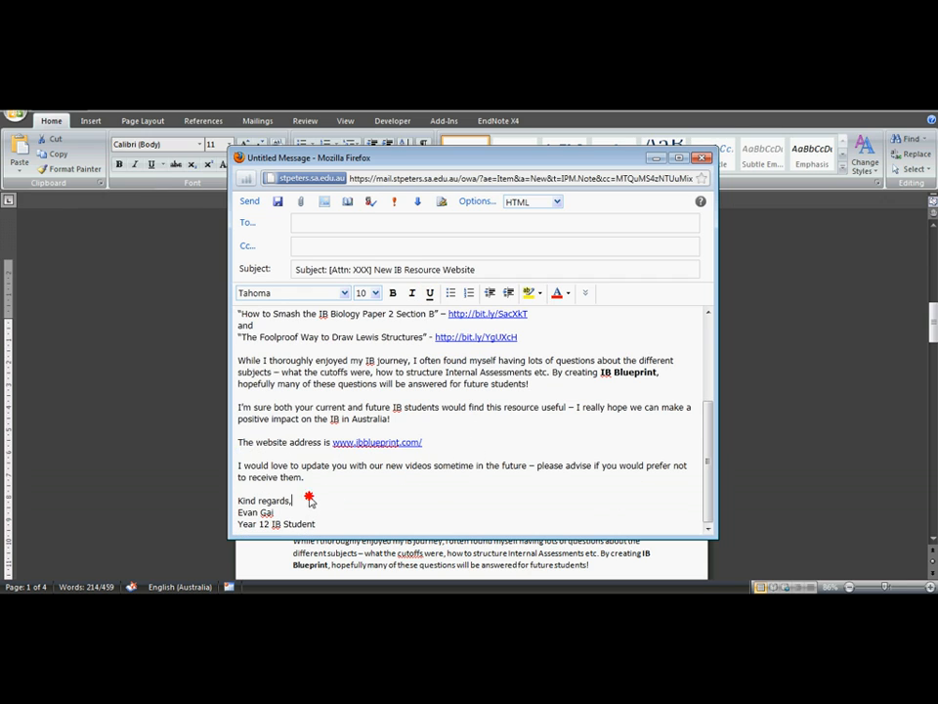
pyautogui.press('Return')
pyautogui.click(289, 524)
pyautogui.press('Return')
pyautogui.scroll(4, 393, 487)
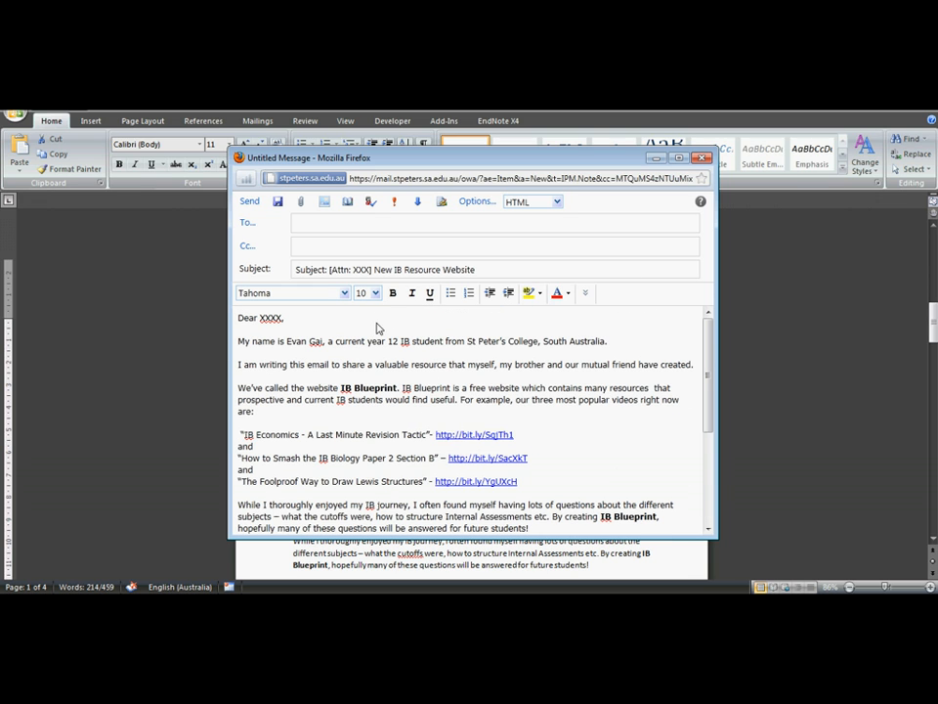
# Paste the newly spaced letter back over the Word template
pyautogui.hotkey('ctrl', 'a')
pyautogui.hotkey('ctrl', 'c')
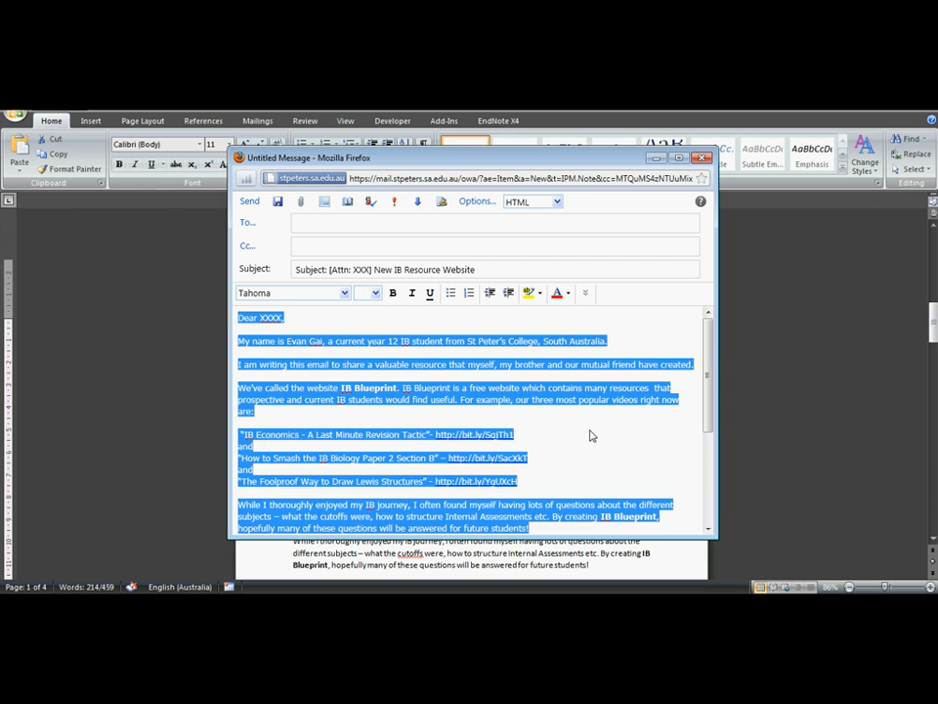
pyautogui.hotkey('alt', 'Tab')
pyautogui.scroll(-1, 577, 416)
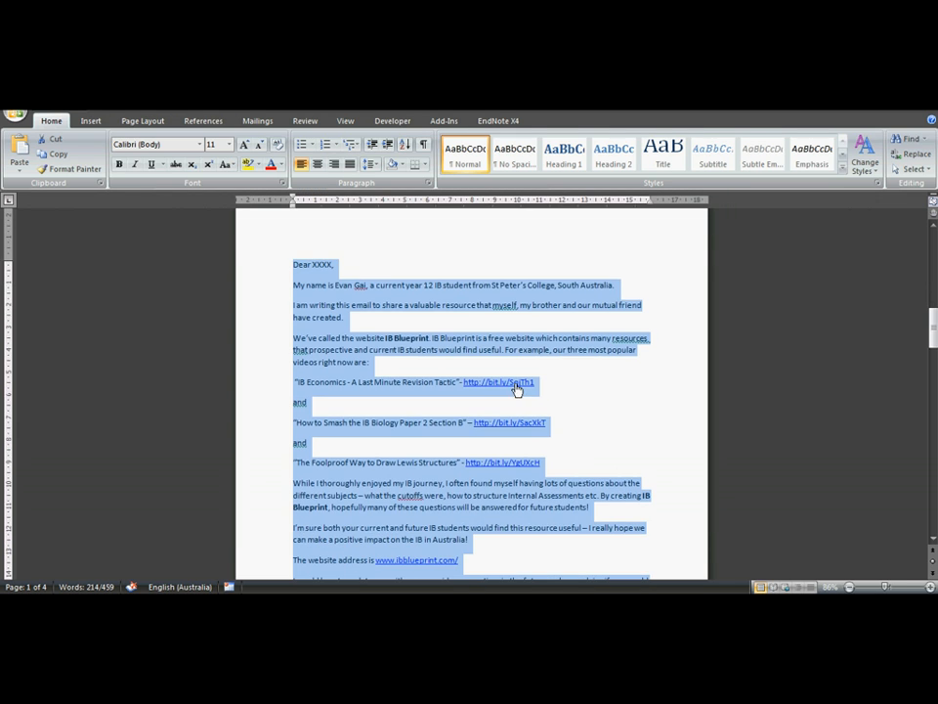
pyautogui.hotkey('ctrl', 'v')
pyautogui.moveTo(413, 509); pyautogui.dragTo(280, 321)
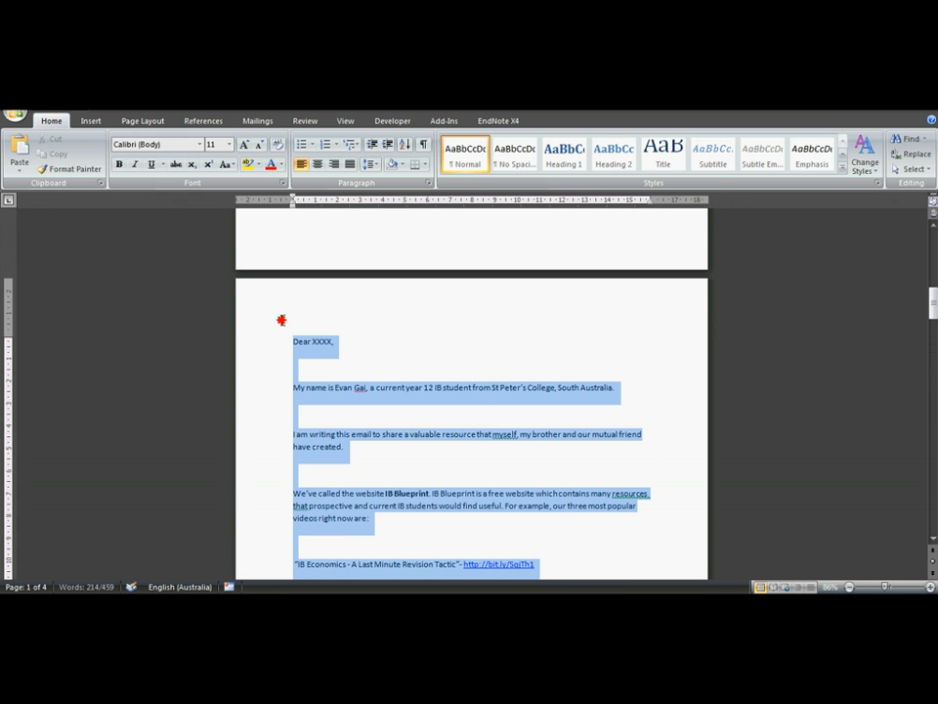
pyautogui.hotkey('alt', 'Tab')
pyautogui.click(336, 339)
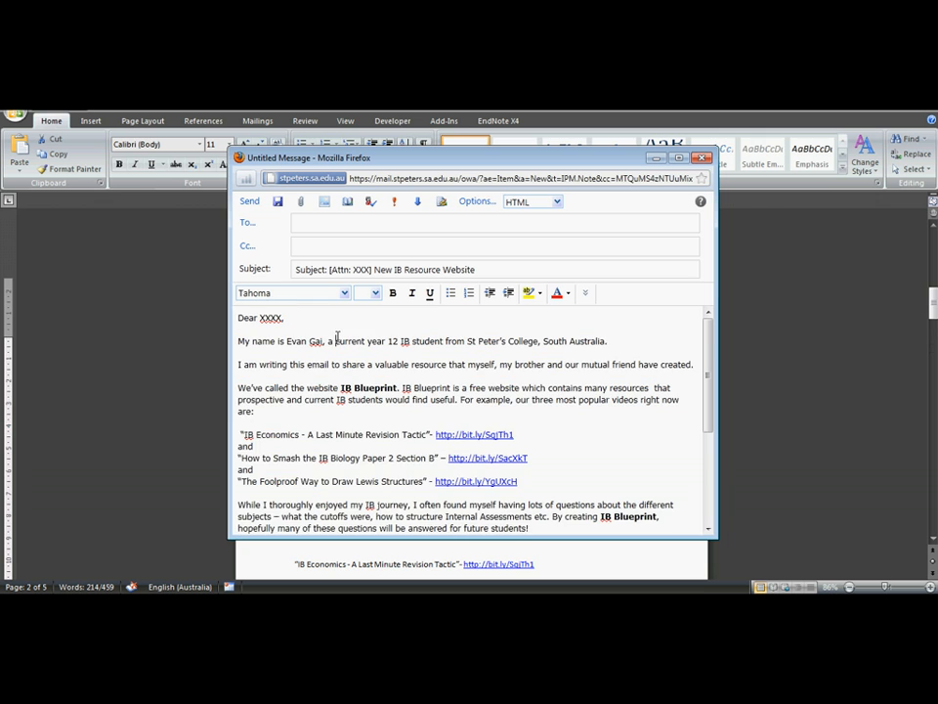
pyautogui.hotkey('alt', 'Tab')
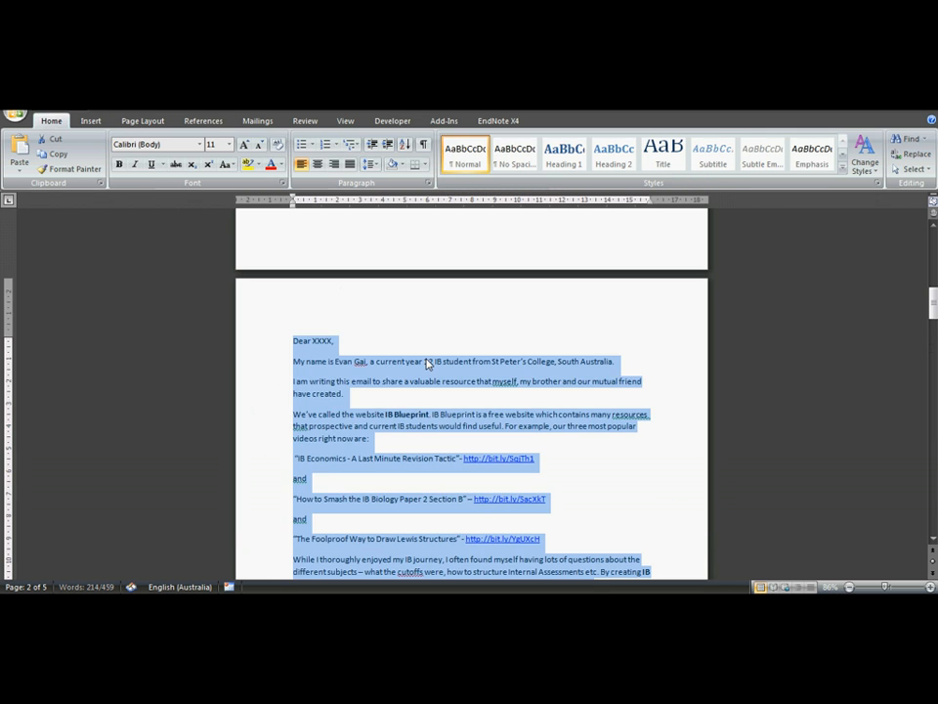
pyautogui.hotkey('alt', 'Tab')
# Select the XXXX placeholder after 'Dear' and pick the first coordinator's name in cell C4
pyautogui.click(264, 318)
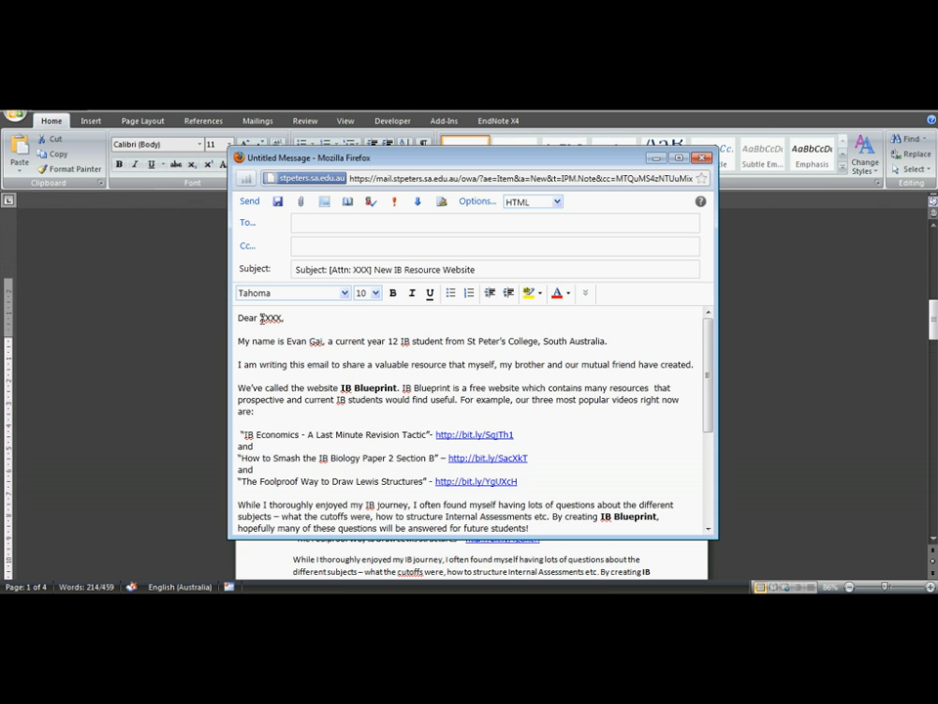
pyautogui.moveTo(262, 318); pyautogui.dragTo(279, 316)
pyautogui.hotkey('alt', 'Tab')
pyautogui.hotkey('alt', 'Tab')
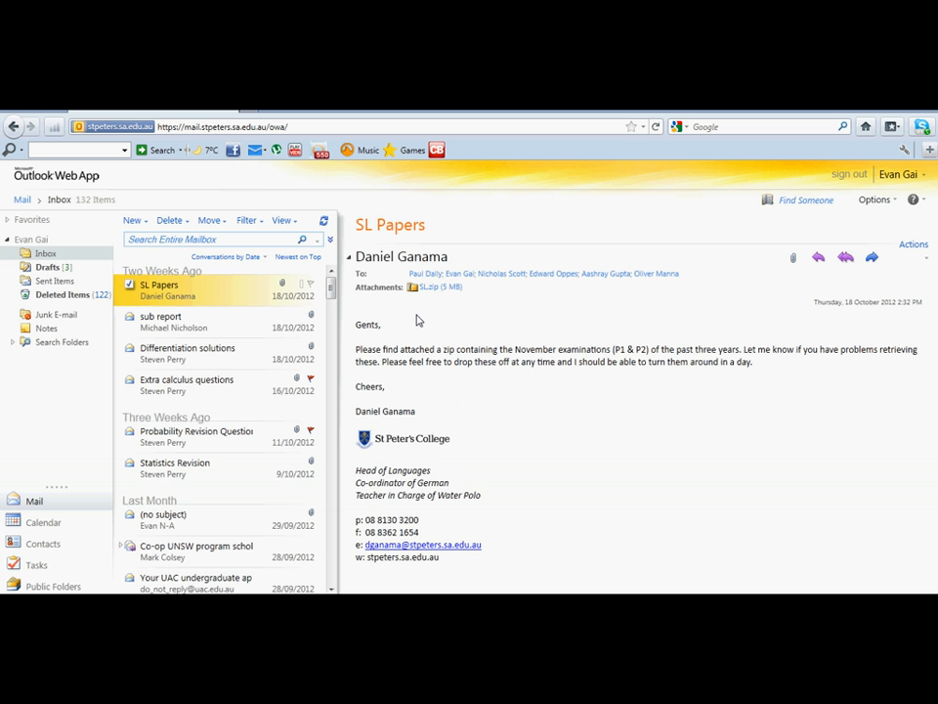
pyautogui.hotkey('alt', 'Tab')
pyautogui.hotkey('alt', 'Tab')
pyautogui.press('Tab')
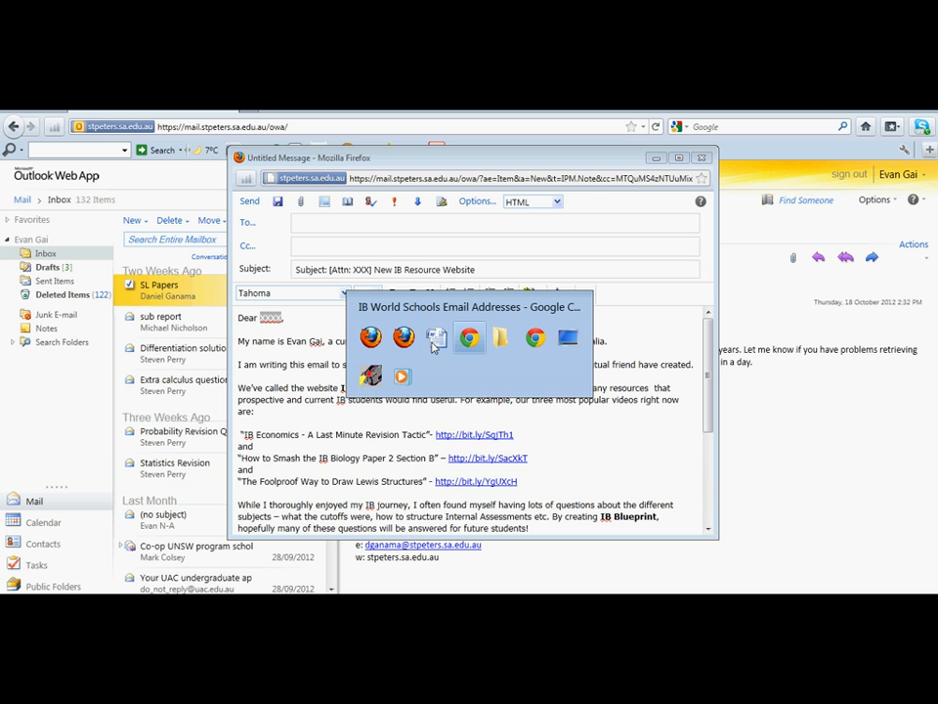
pyautogui.click(440, 259)
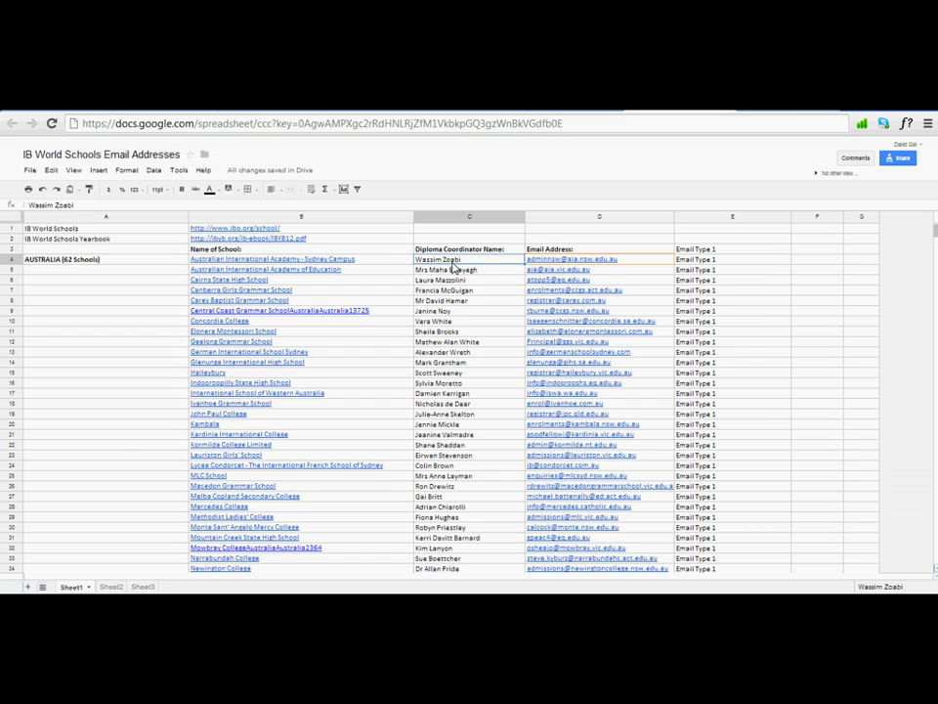
# Replace the greeting's XXXX with the coordinator's name followed by a comma
pyautogui.hotkey('alt', 'Tab')
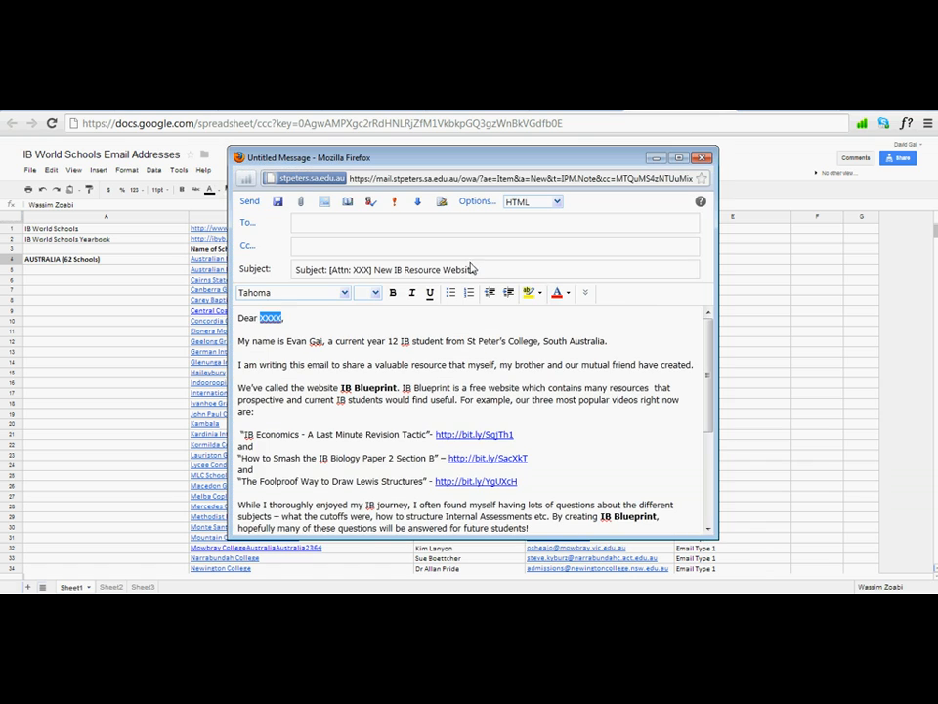
pyautogui.write(',')
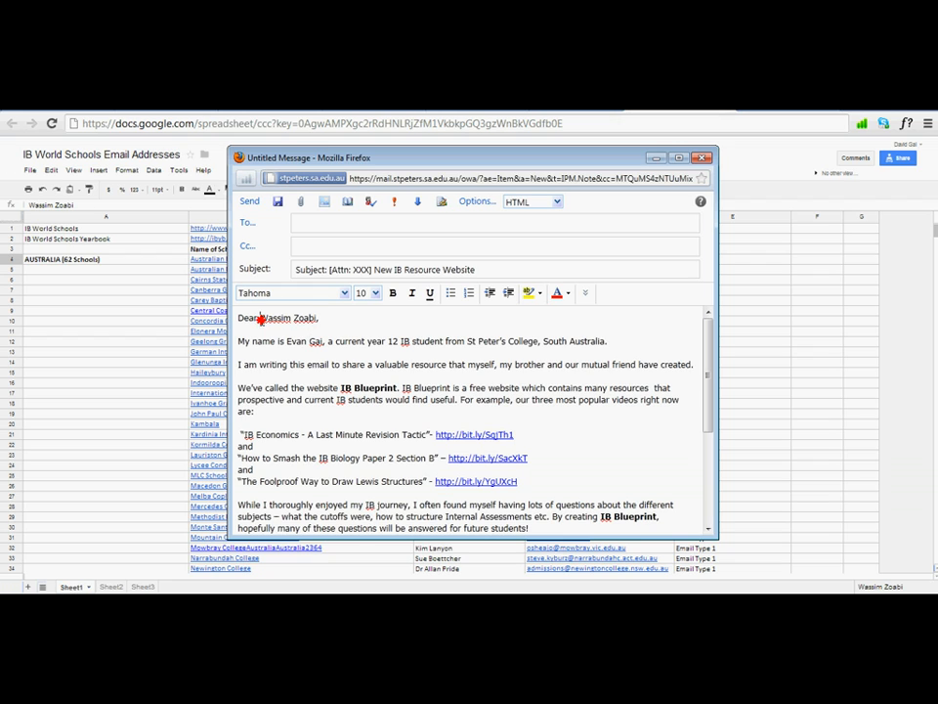
pyautogui.moveTo(260, 318); pyautogui.dragTo(301, 318)
# Put the coordinator's name in the subject's XXX tag and delete the leading 'Subject:' prefix
pyautogui.doubleClick(355, 270)
pyautogui.moveTo(330, 269); pyautogui.dragTo(271, 268)
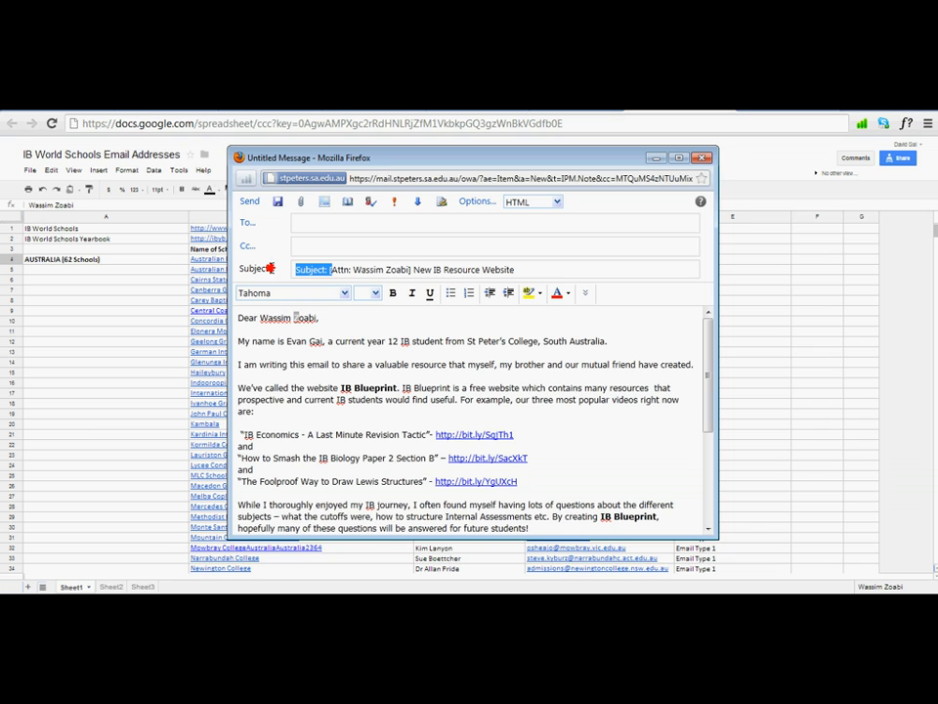
pyautogui.press('BackSpace')
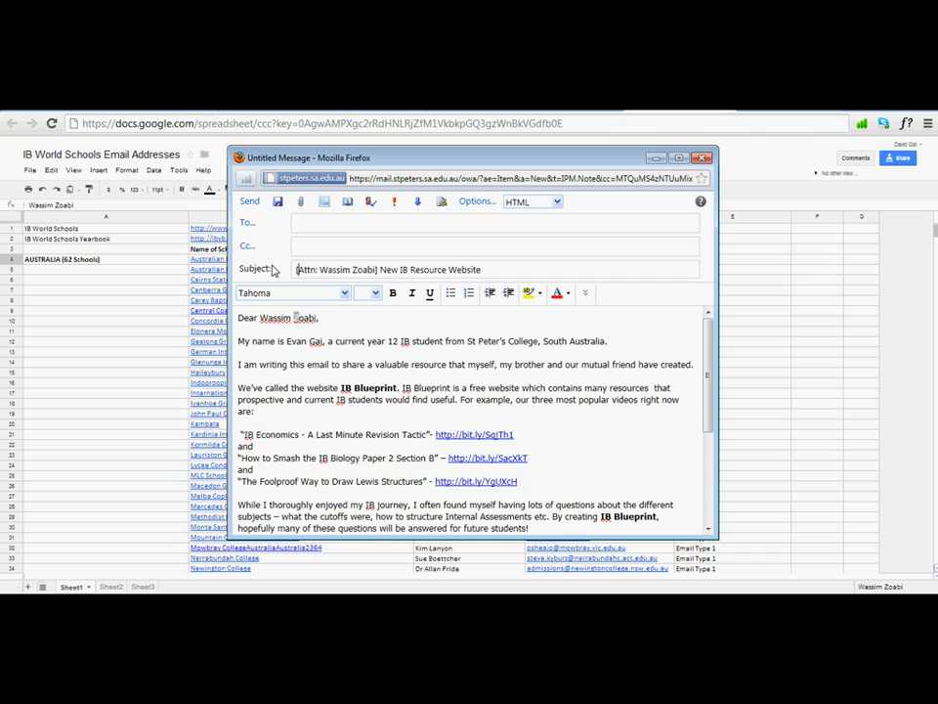
pyautogui.moveTo(299, 268); pyautogui.dragTo(549, 268)
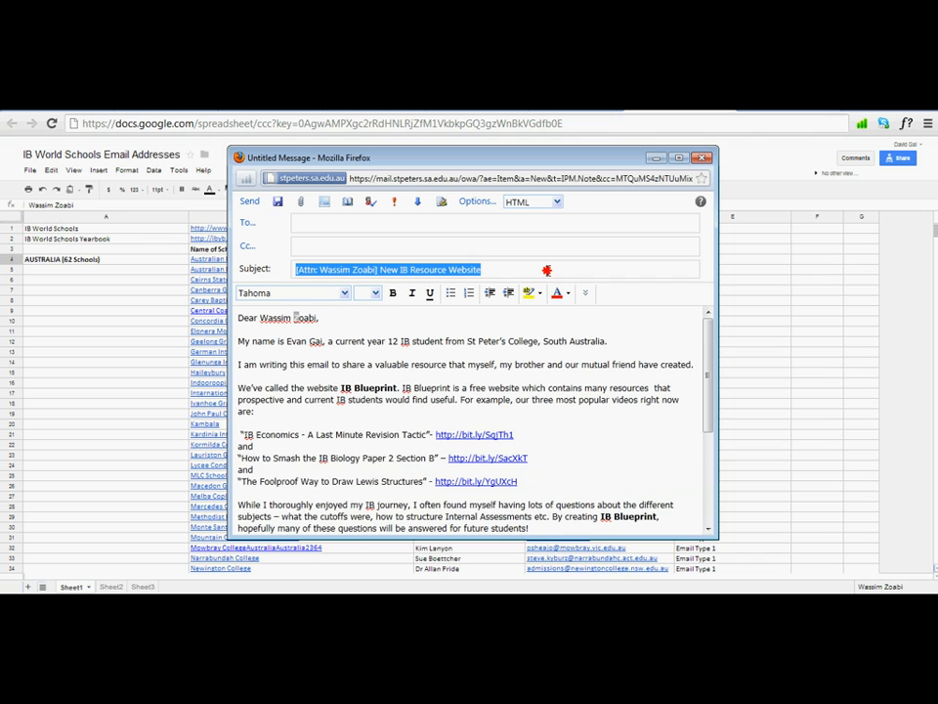
pyautogui.click(541, 271)
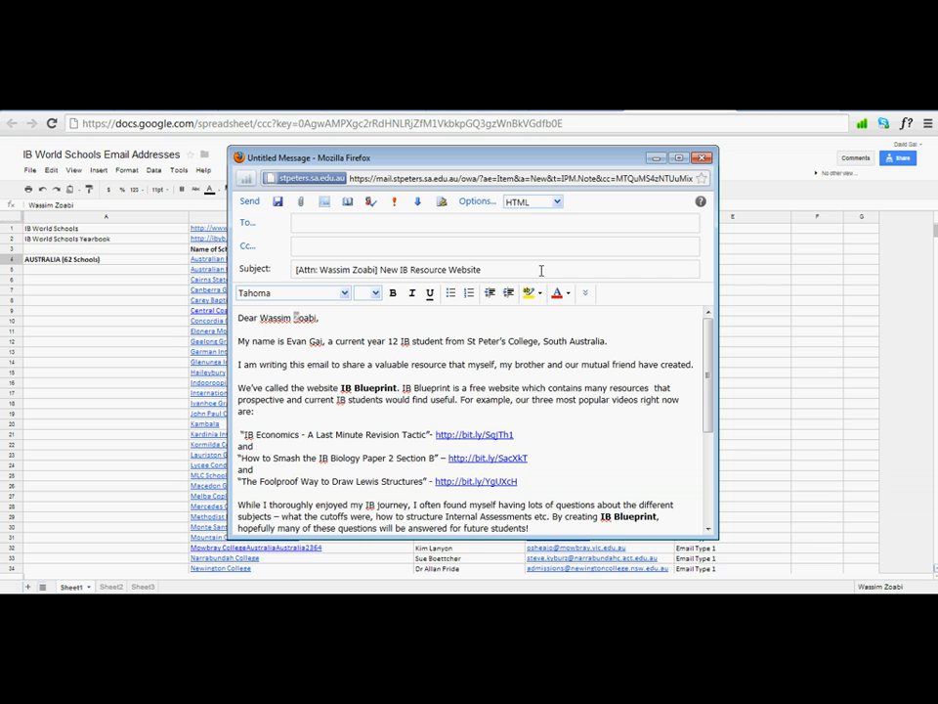
pyautogui.hotkey('alt', 'Tab')
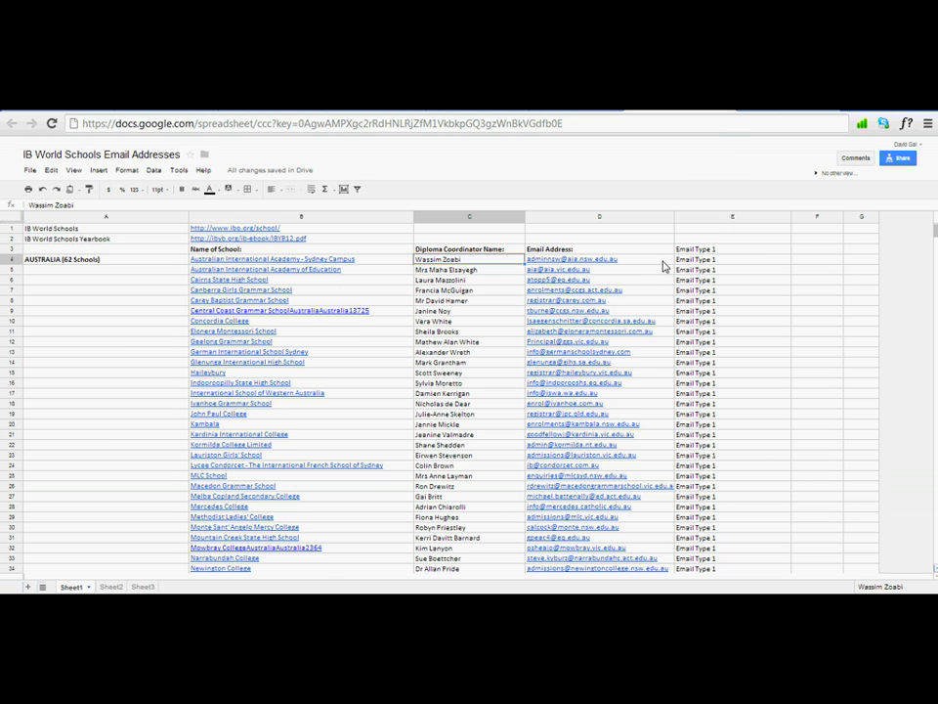
pyautogui.click(664, 260)
# Paste the D4 school address into the To field, review the body, and send
pyautogui.hotkey('alt', 'Tab')
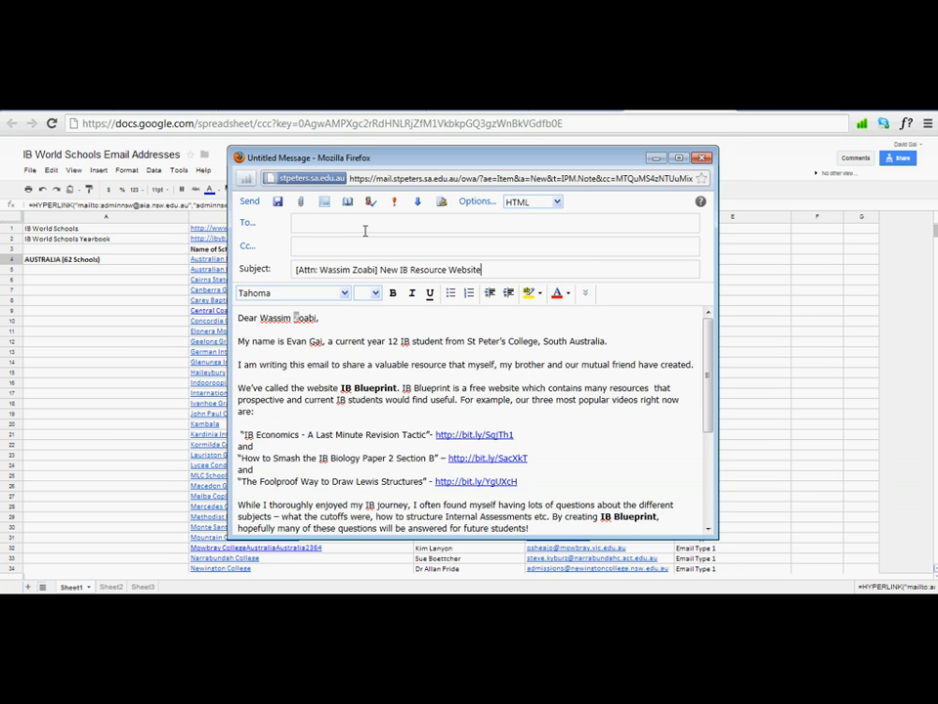
pyautogui.click(365, 230)
pyautogui.hotkey('ctrl', 'v')
pyautogui.moveTo(441, 224); pyautogui.dragTo(226, 202)
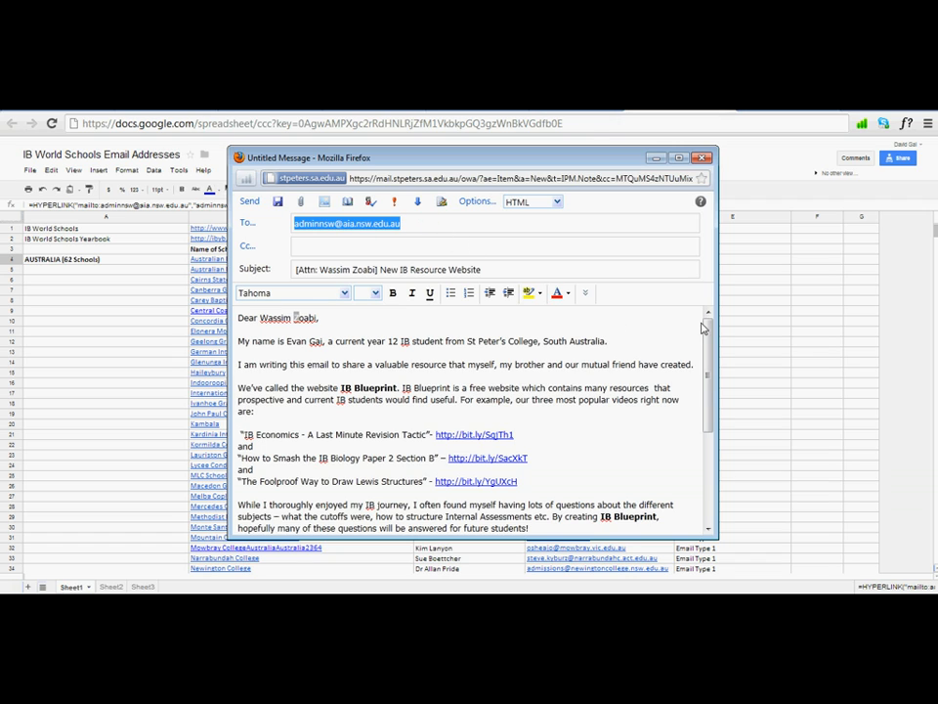
pyautogui.click(524, 275)
pyautogui.scroll(-3, 548, 337)
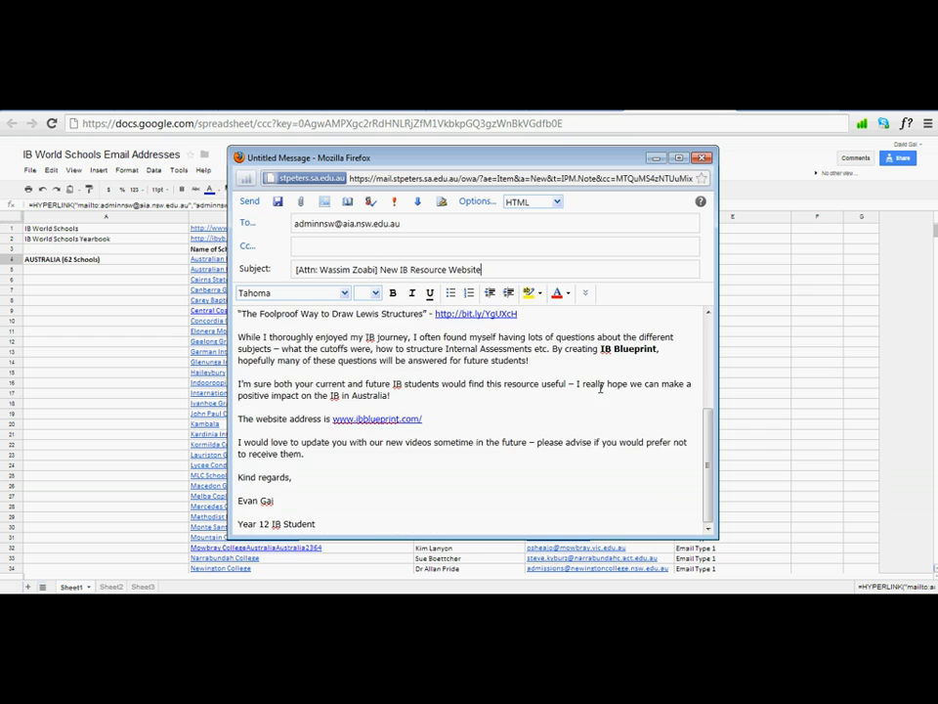
pyautogui.scroll(3, 489, 501)
pyautogui.click(485, 326)
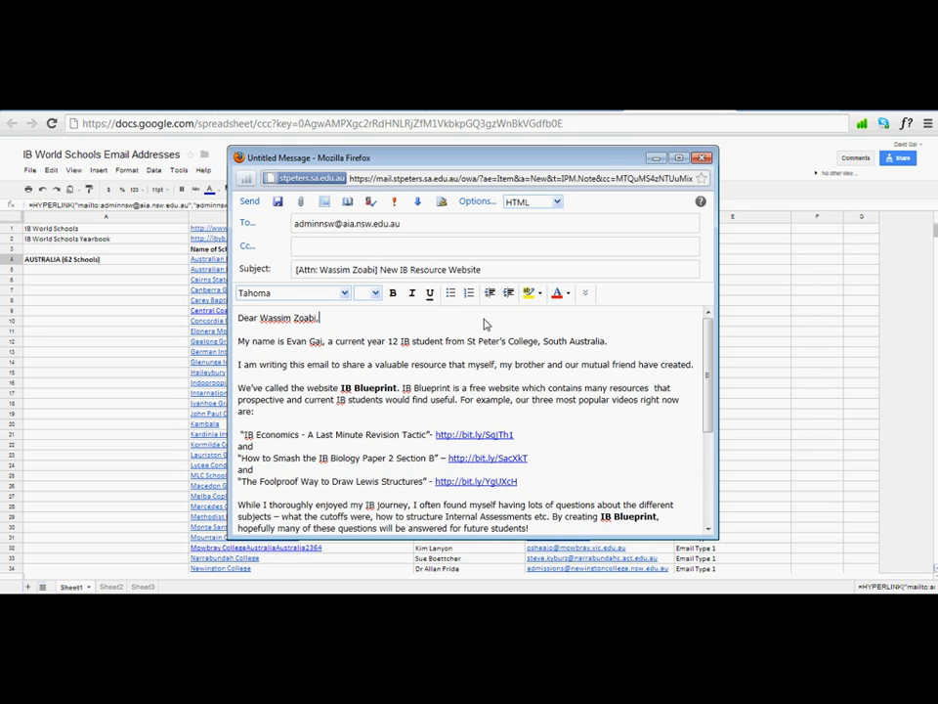
pyautogui.click(251, 203)
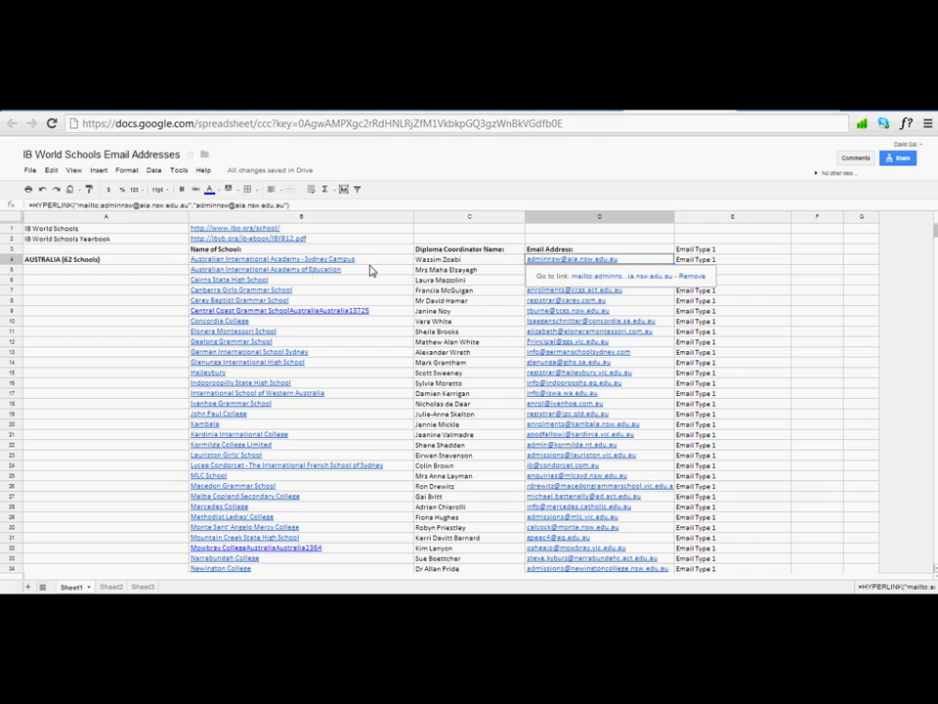
pyautogui.click(394, 260)
# Apply strikethrough to cells B4:E4 of the Sydney Campus row, then scroll down the sheet
pyautogui.click(597, 255)
pyautogui.keyDown('shift'); pyautogui.click(708, 262); pyautogui.keyUp('shift')
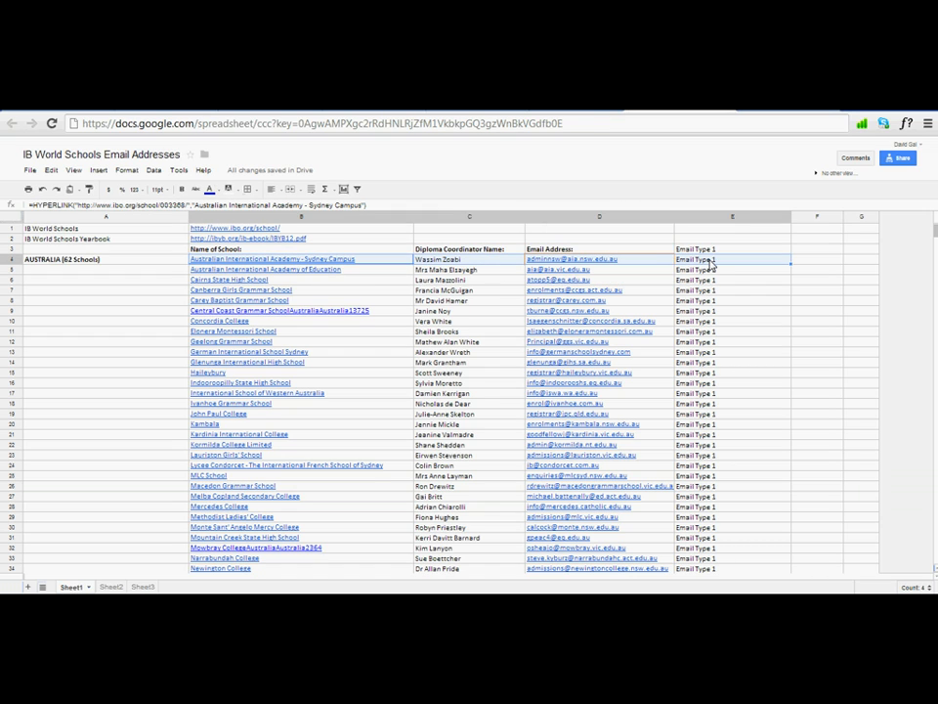
pyautogui.click(197, 191)
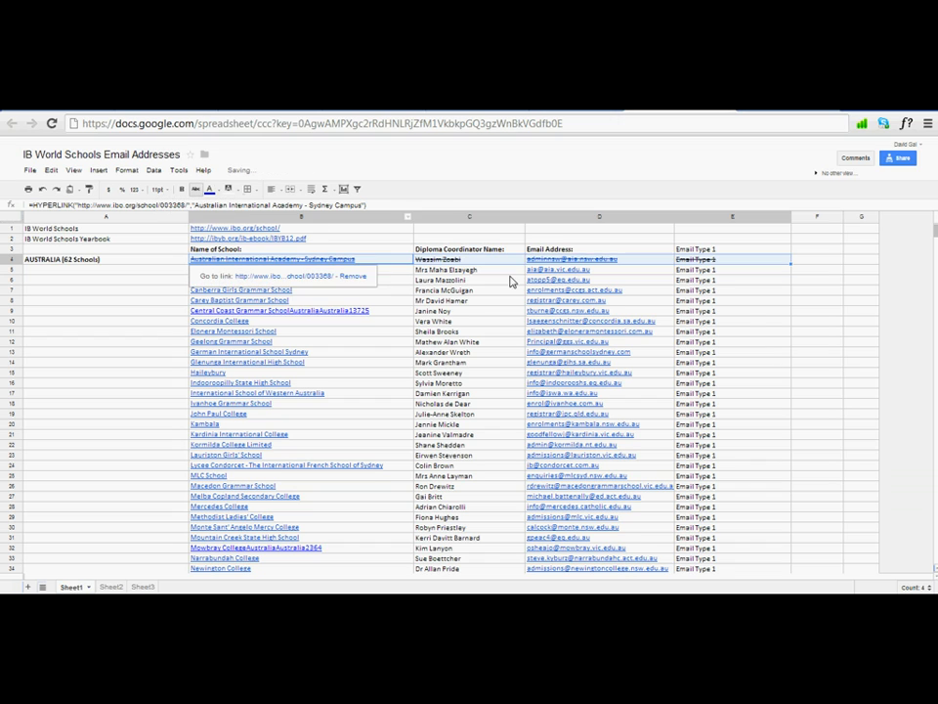
pyautogui.click(834, 274)
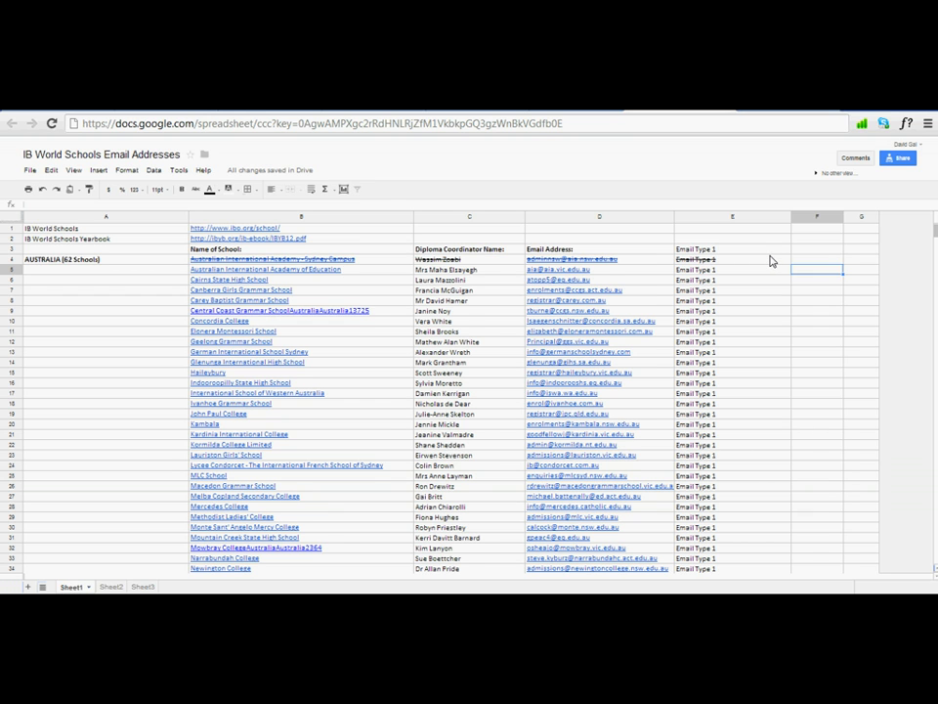
pyautogui.scroll(-5, 770, 261)
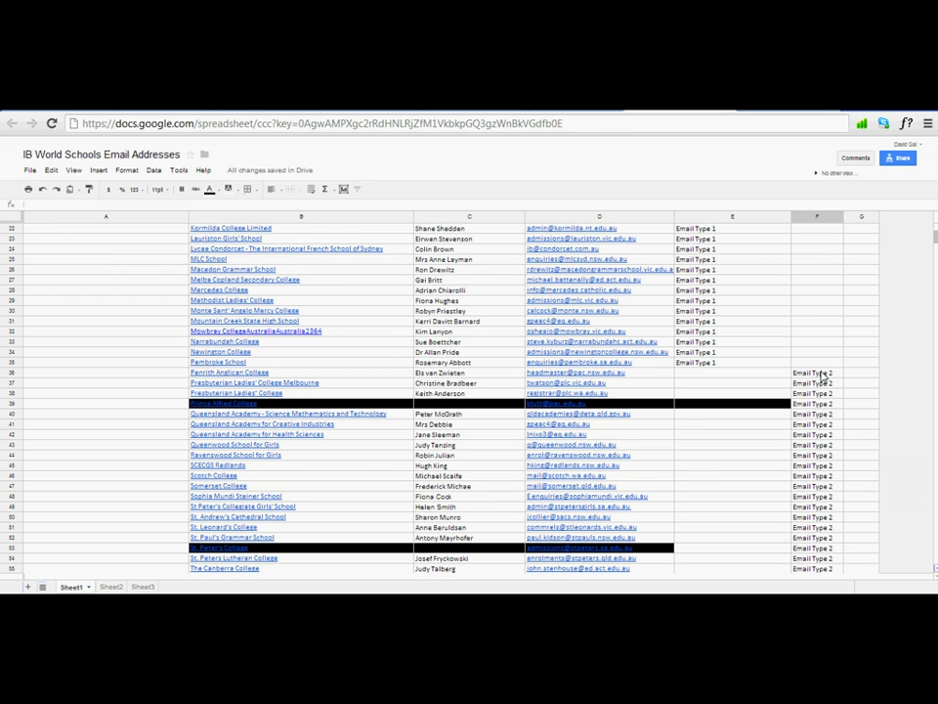
# Scroll the Word notes to EMAIL TYPE 2 and copy its webmail login URL for a new tab
pyautogui.hotkey('alt', 'Tab')
pyautogui.hotkey('alt', 'Tab')
pyautogui.hotkey('alt', 'Tab')
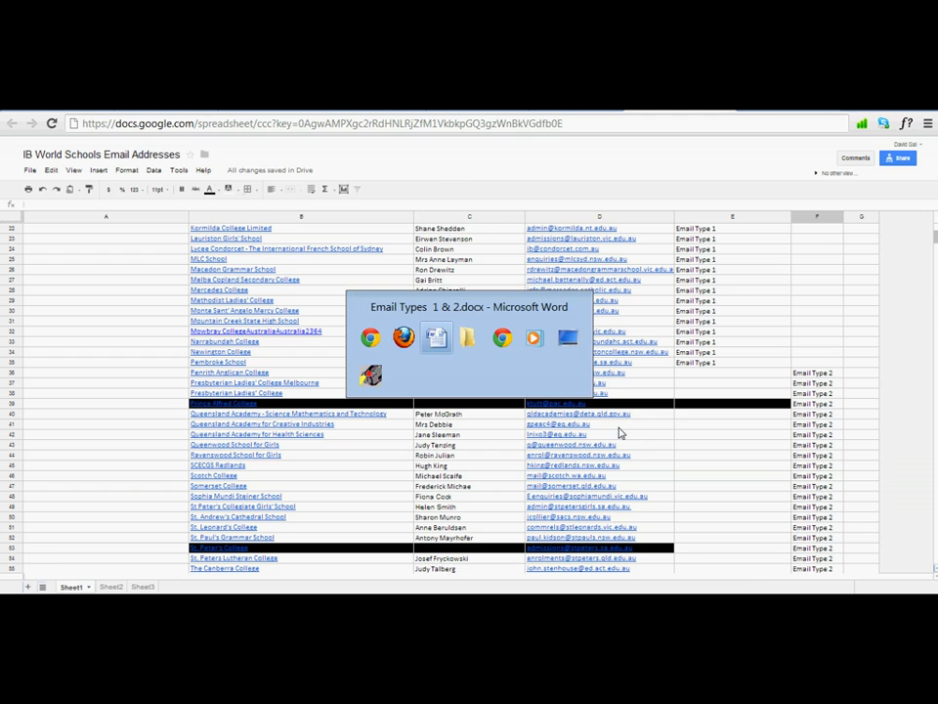
pyautogui.scroll(-12, 665, 378)
pyautogui.scroll(-2, 678, 367)
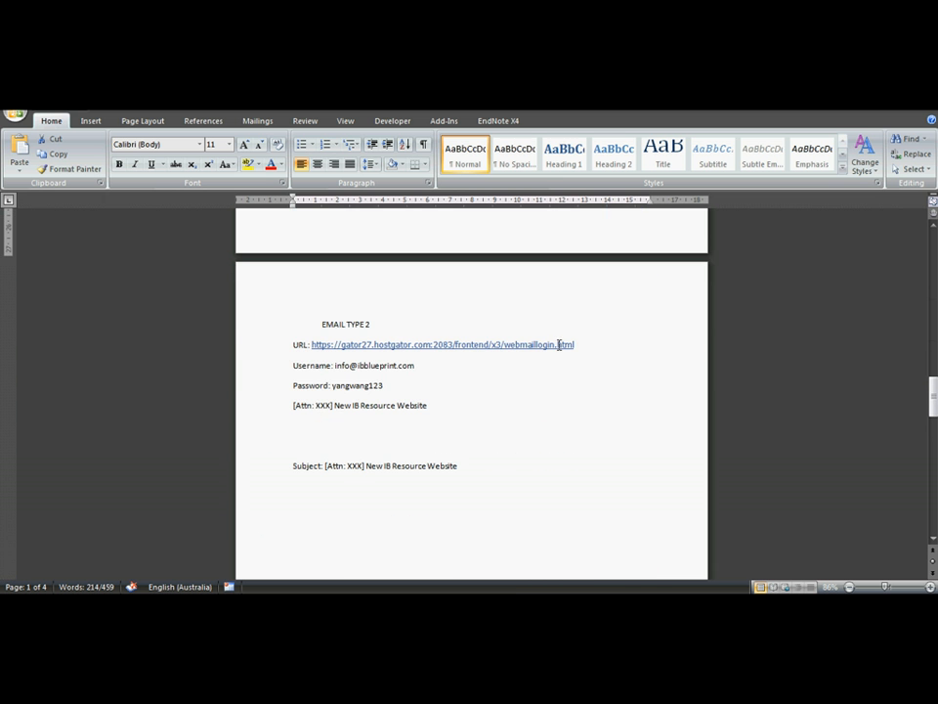
pyautogui.scroll(-1, 411, 310)
pyautogui.moveTo(594, 316); pyautogui.dragTo(350, 317)
pyautogui.hotkey('ctrl', 'c')
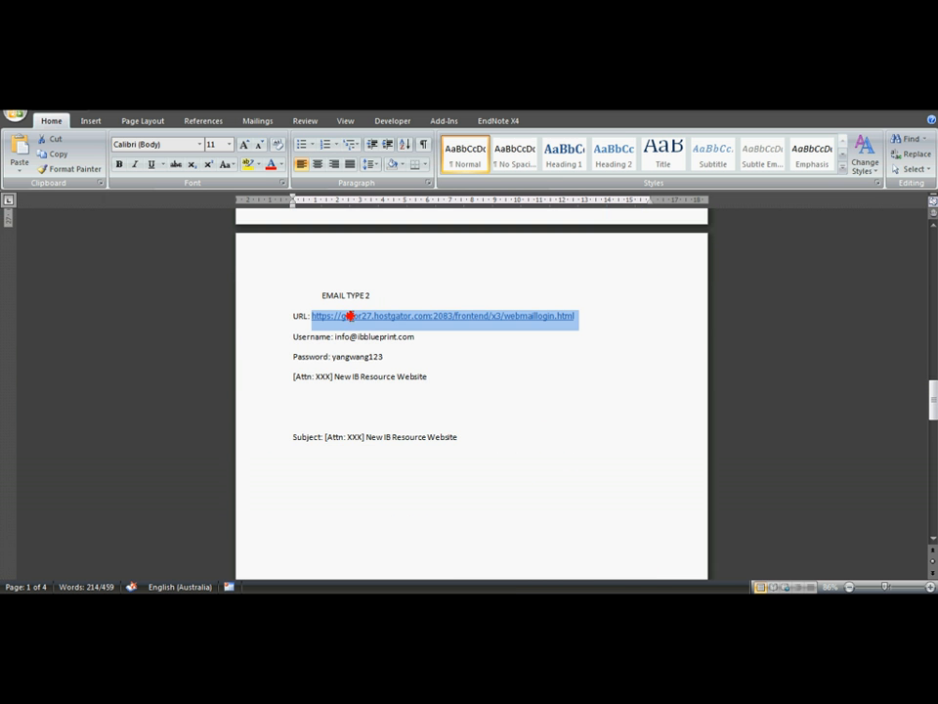
pyautogui.hotkey('alt', 'Tab')
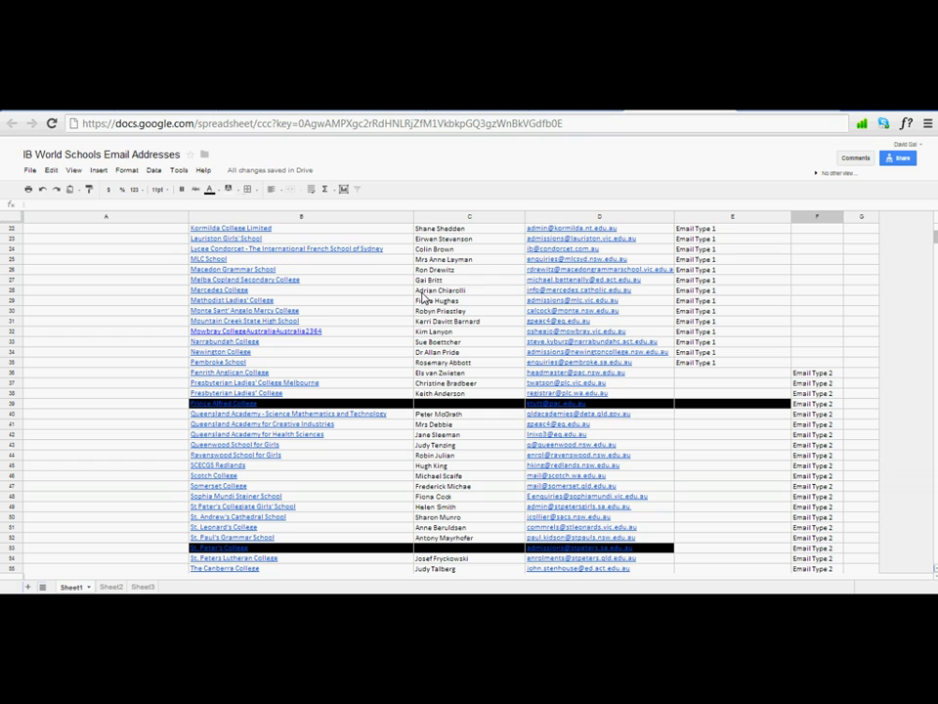
pyautogui.hotkey('ctrl', 't')
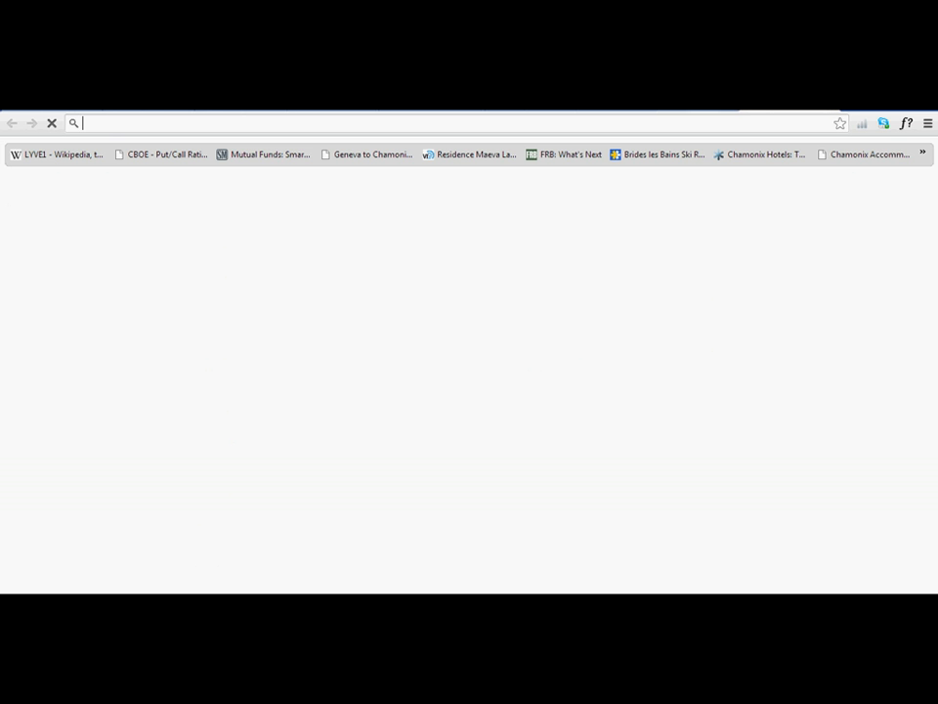
# Load the webmail URL, choose Go to Secure Webmail Login, then Read Mail Using Horde
pyautogui.hotkey('ctrl', 'v')
pyautogui.press('Return')
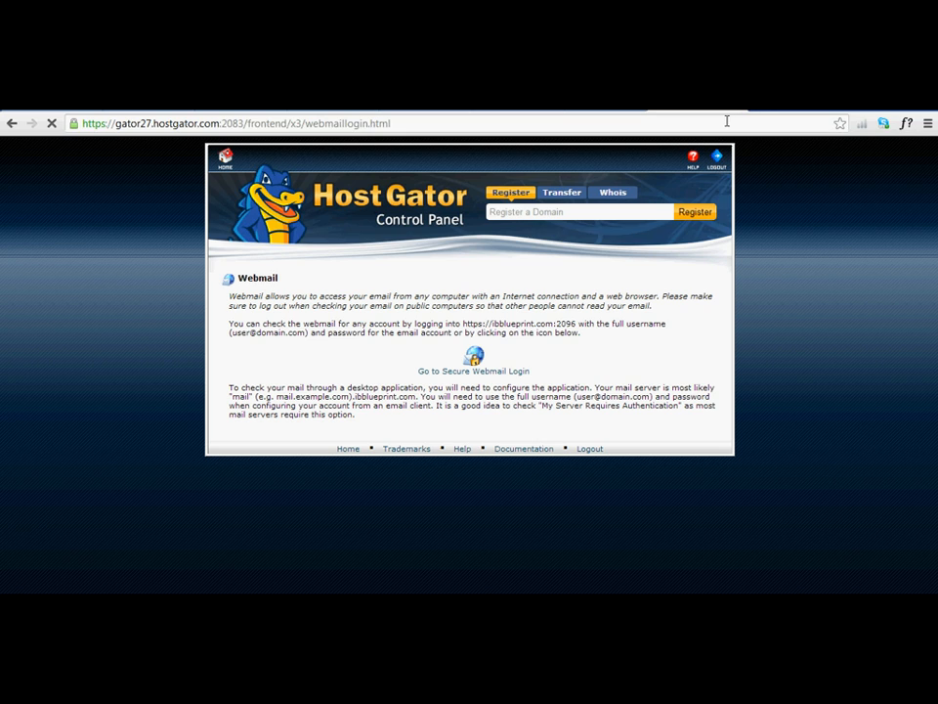
pyautogui.click(472, 373)
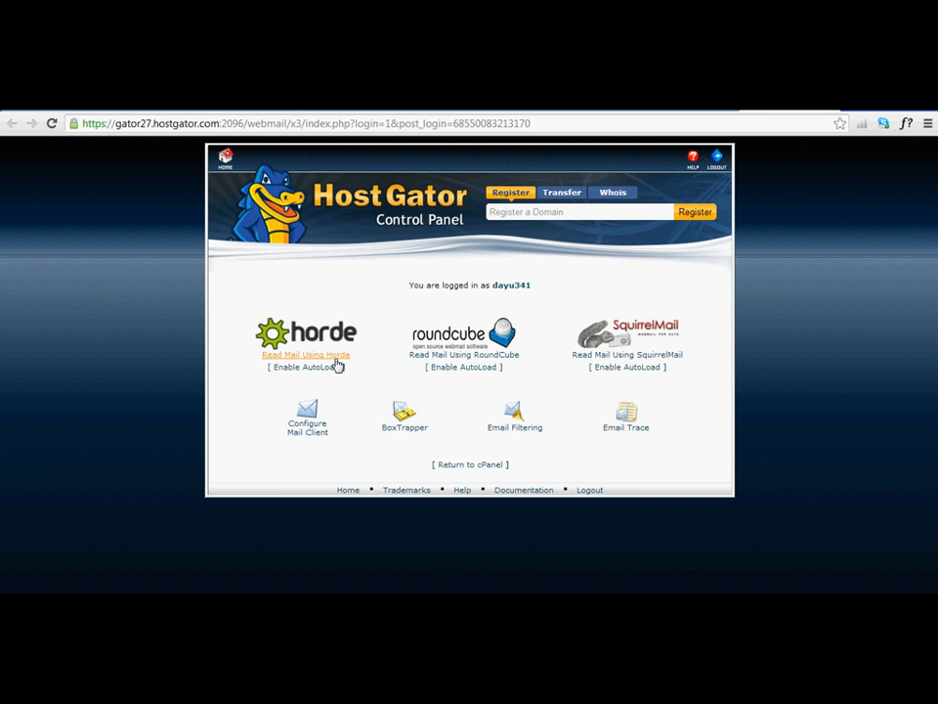
pyautogui.click(338, 357)
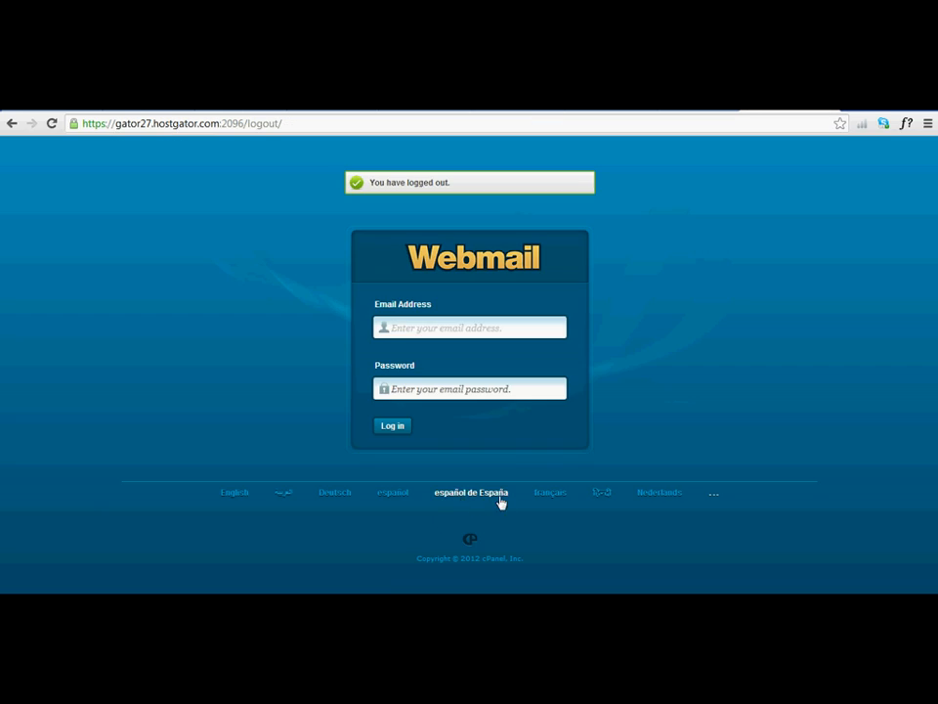
# Re-paste the webmail login URL into the address bar and reload the sign-in page
pyautogui.hotkey('alt', 'Tab')
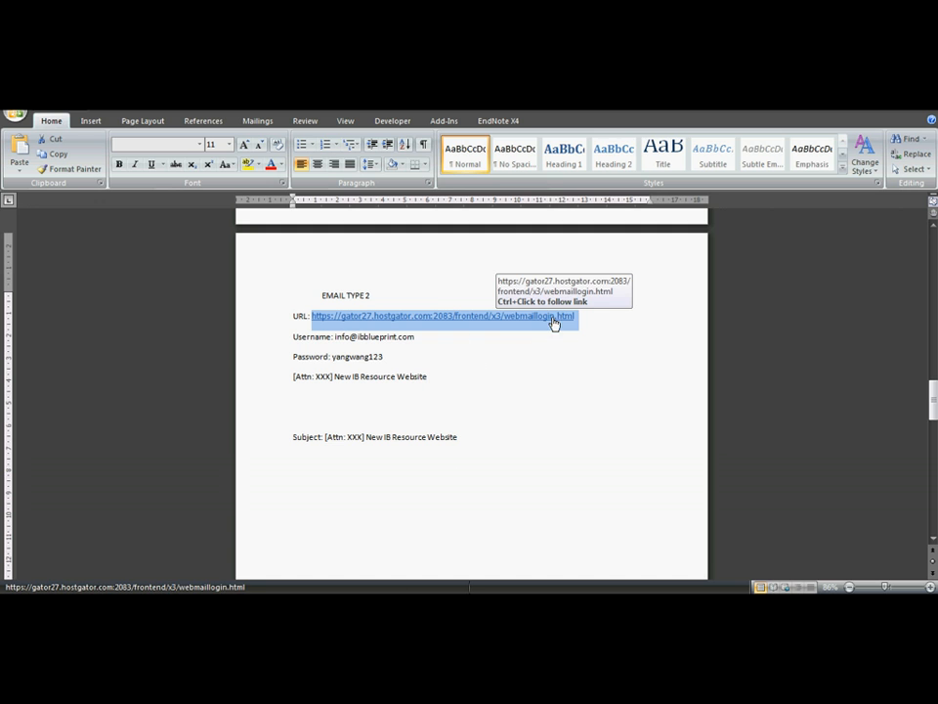
pyautogui.hotkey('alt', 'Tab')
pyautogui.click(355, 125)
pyautogui.hotkey('ctrl', 'v')
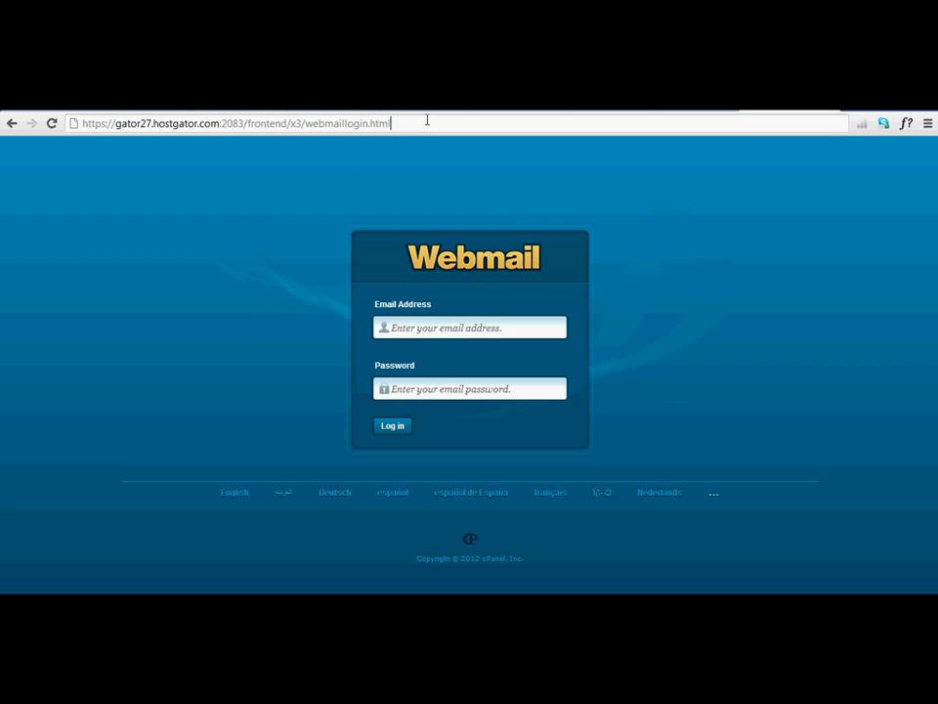
pyautogui.press('Return')
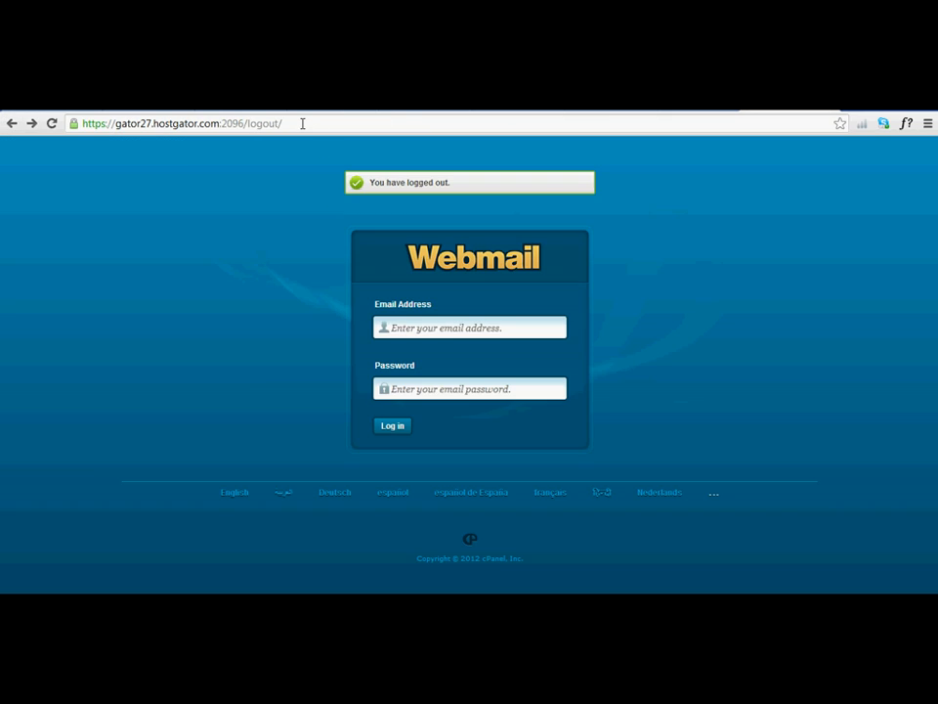
pyautogui.tripleClick(303, 124)
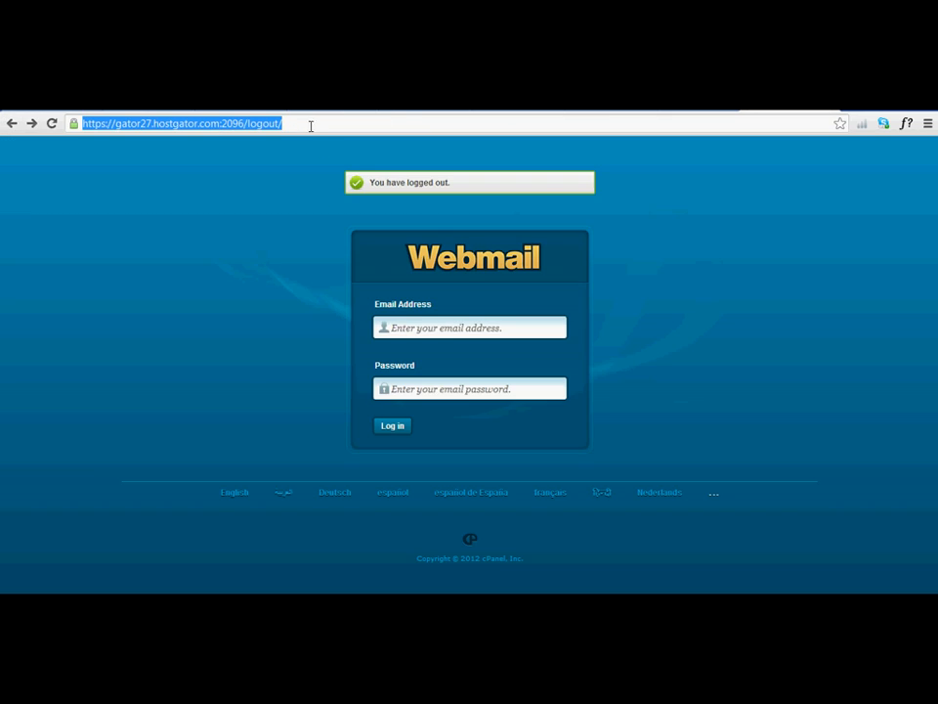
pyautogui.hotkey('alt', 'Tab')
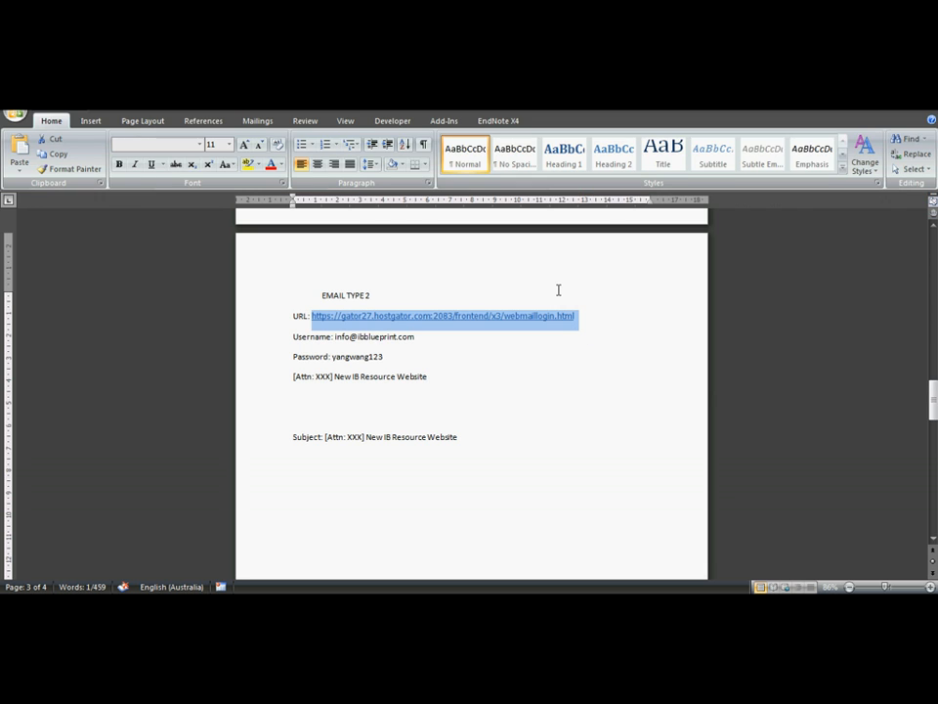
pyautogui.hotkey('alt', 'Tab')
# Sign in to the site's HostGator webmail account with its email and password, and open the mailbox in Horde
pyautogui.click(342, 128)
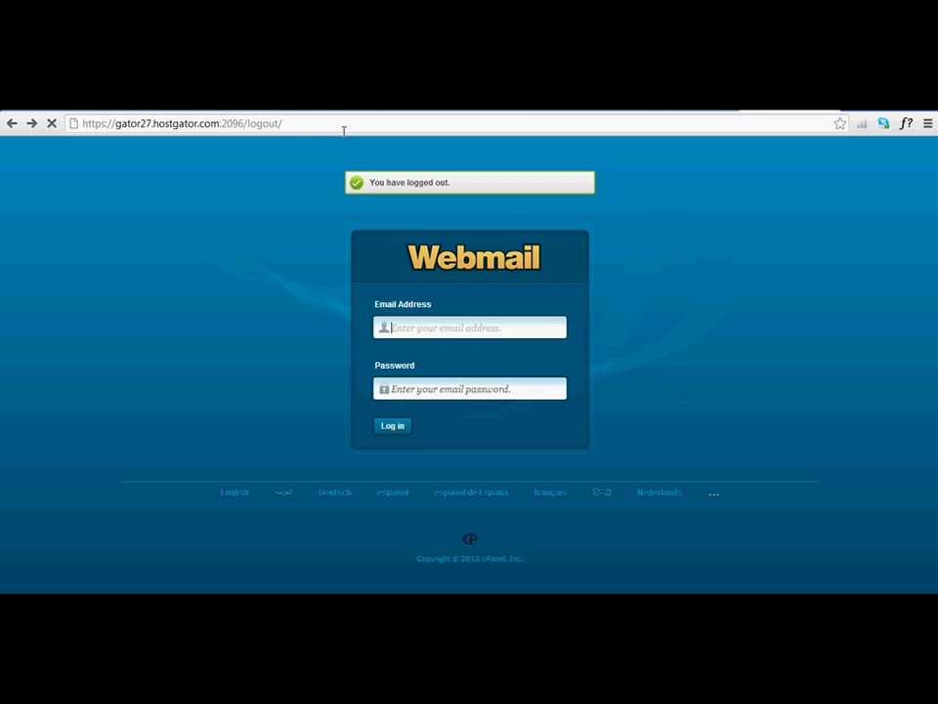
pyautogui.press('Return')
pyautogui.click(508, 328)
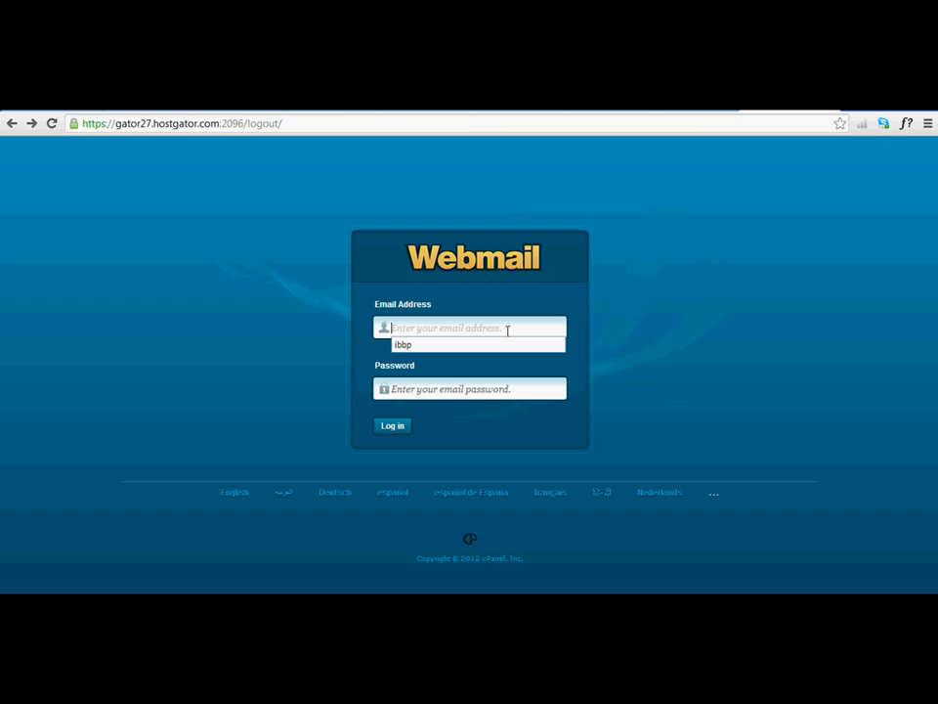
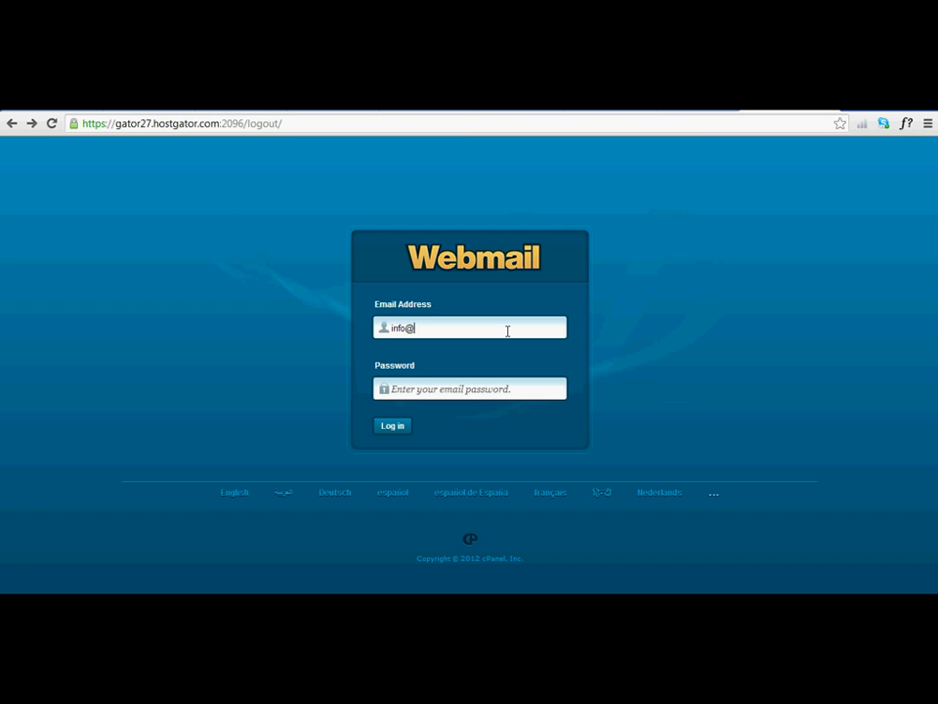
pyautogui.press('Tab')
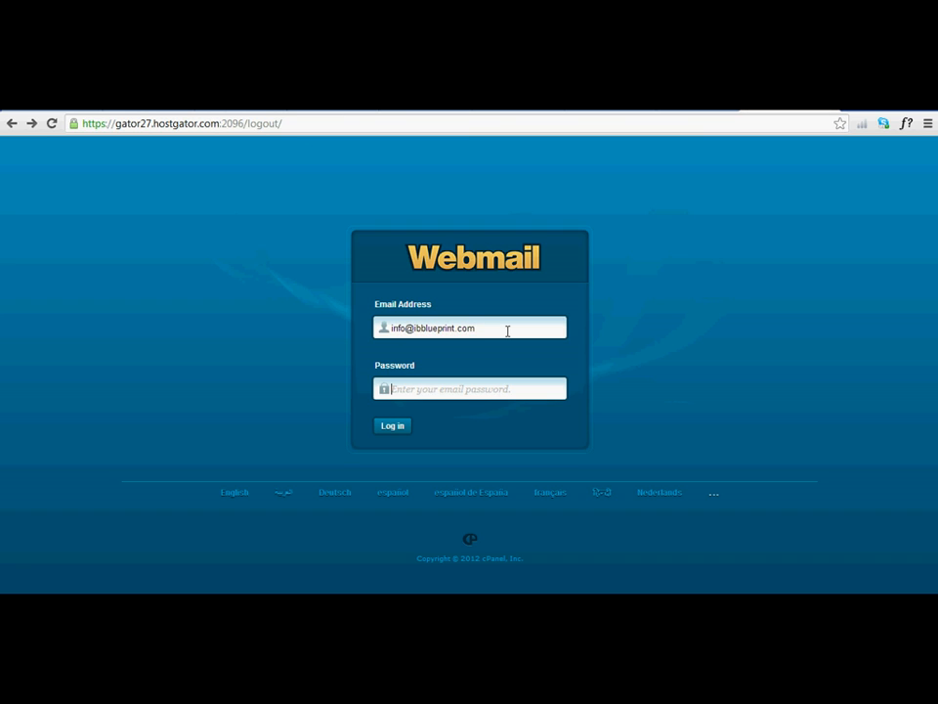
pyautogui.write('••••')
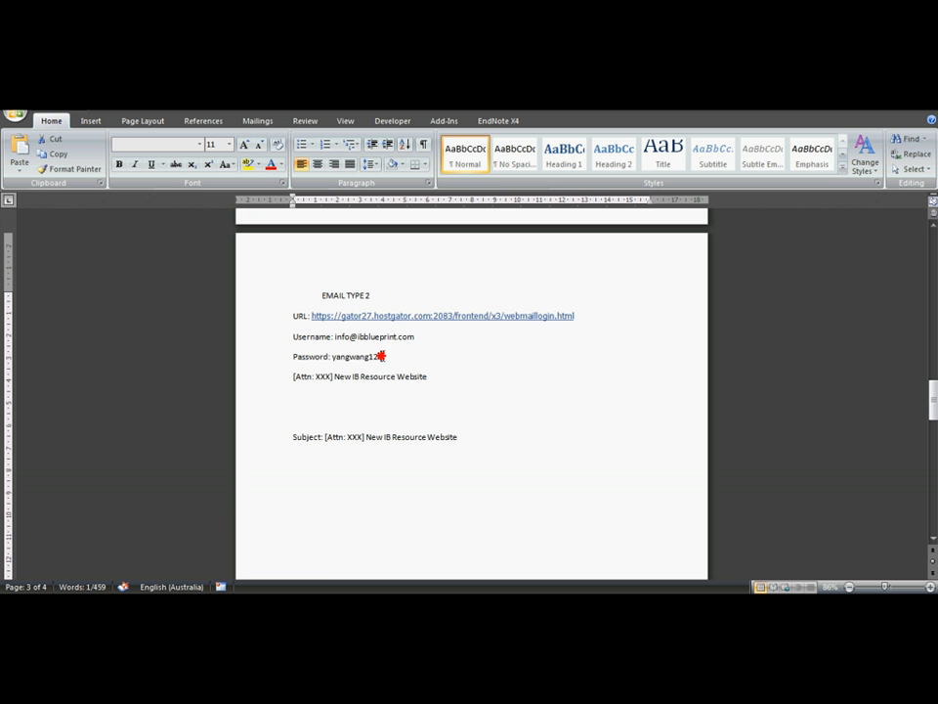
pyautogui.moveTo(326, 357); pyautogui.dragTo(331, 335)
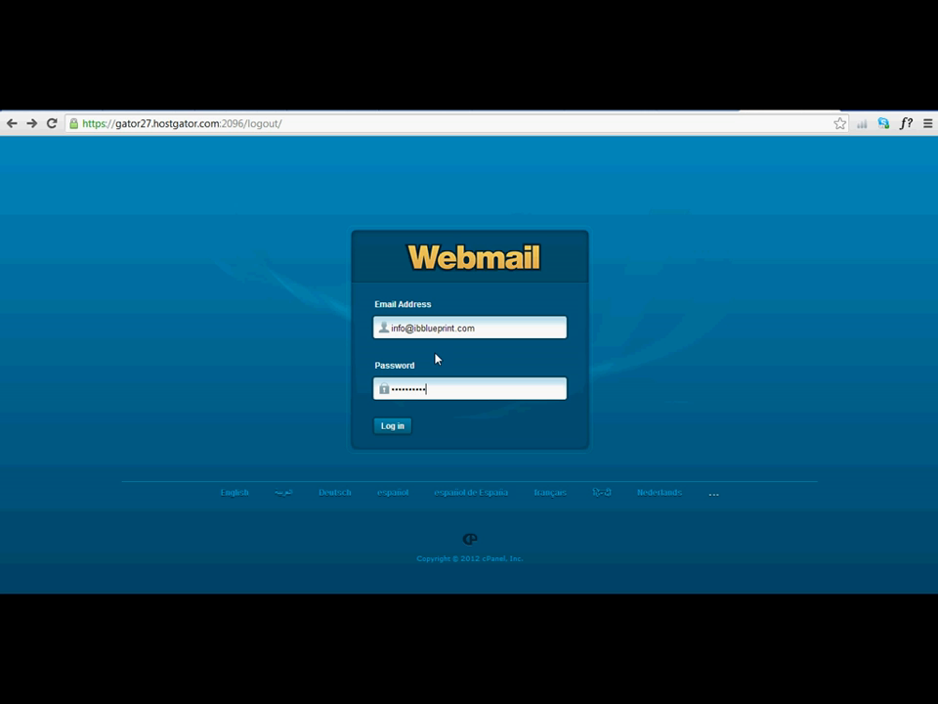
pyautogui.click(410, 433)
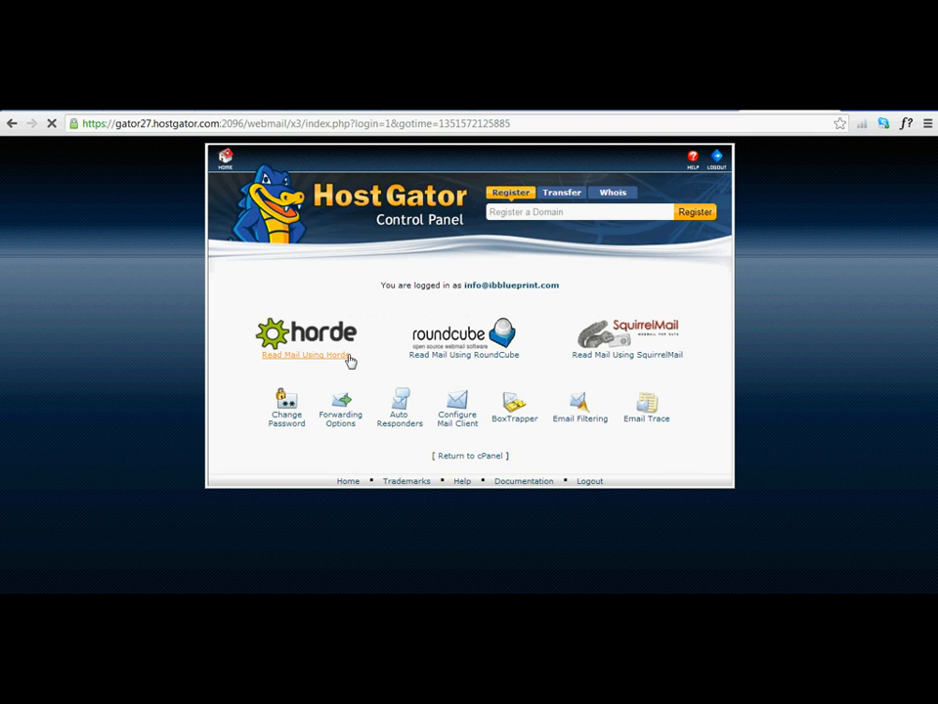
pyautogui.click(348, 359)
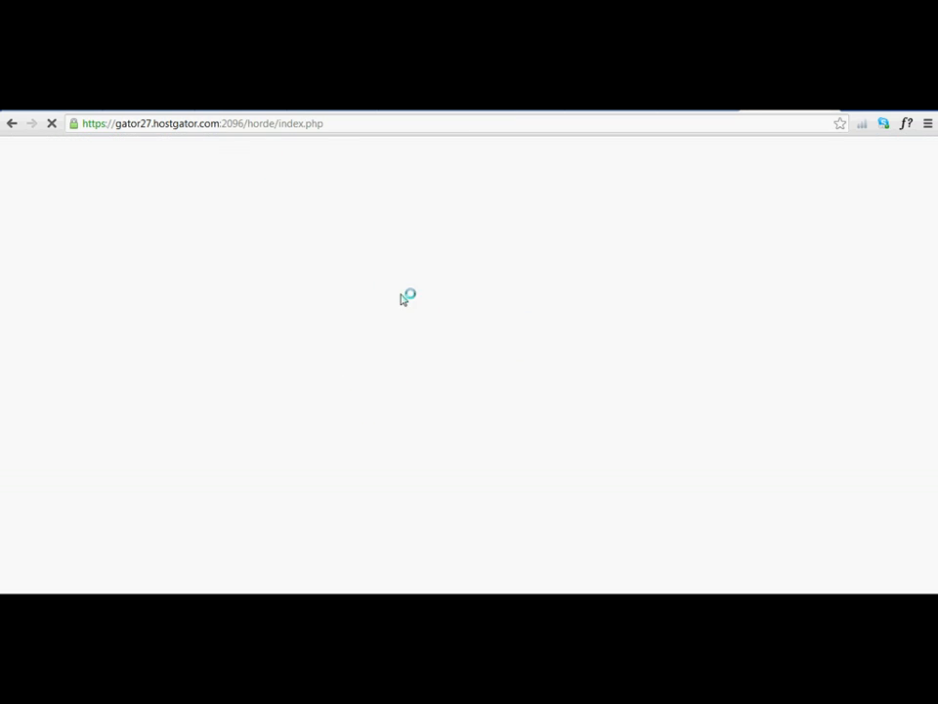
# Delete the '[Attn: XXX] New IB Resource Website' line from the Word notes
pyautogui.hotkey('alt', 'Tab')
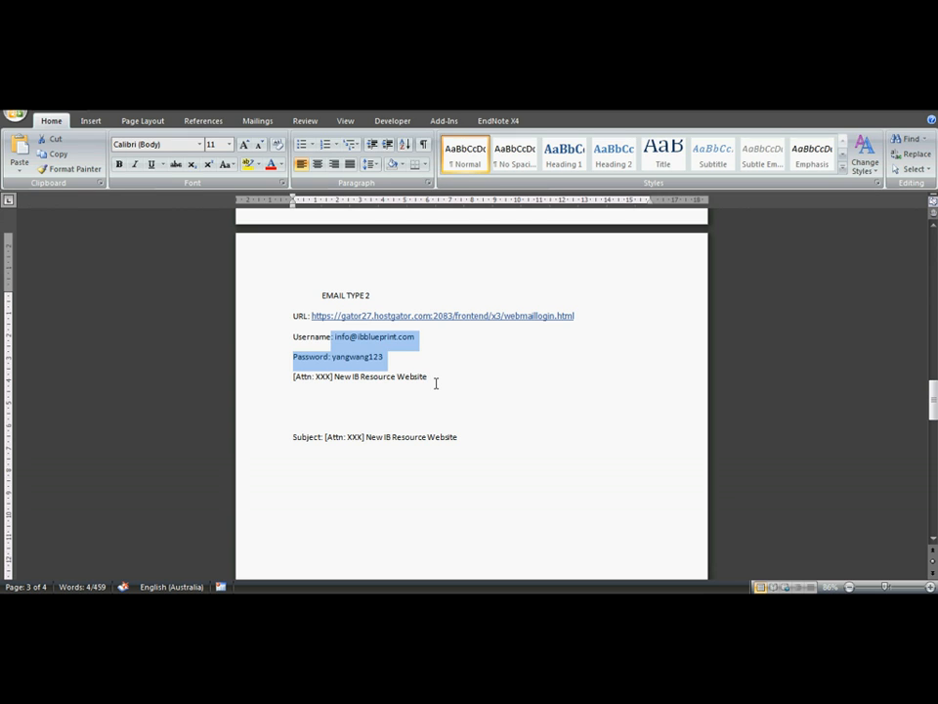
pyautogui.click(492, 437)
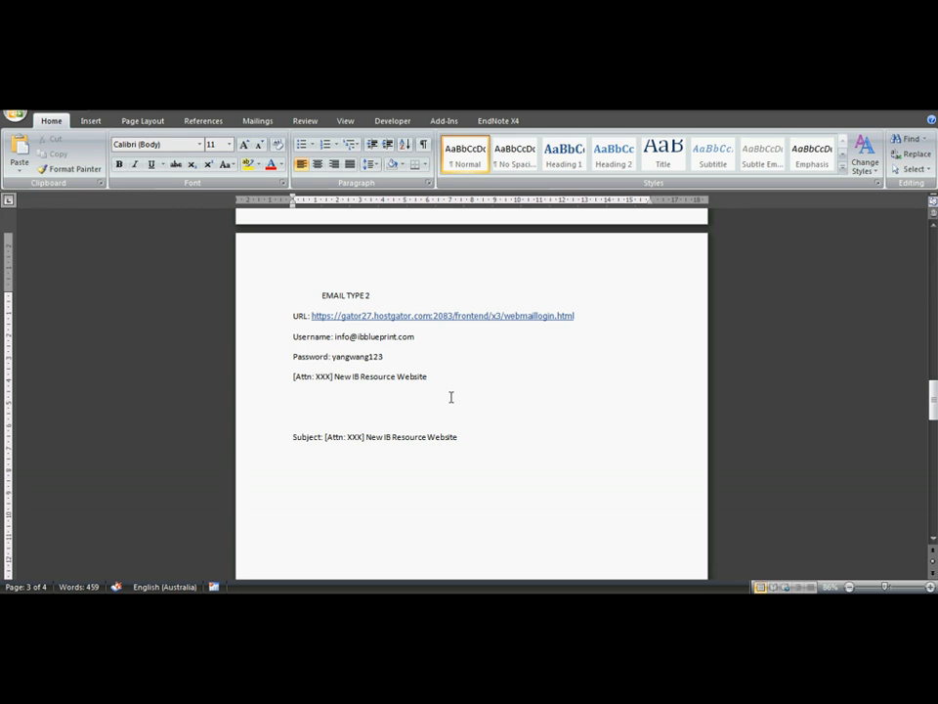
pyautogui.click(283, 377)
pyautogui.press('Delete')
# Open the Horde Mail inbox and start a blank New Message
pyautogui.scroll(-3, 428, 344)
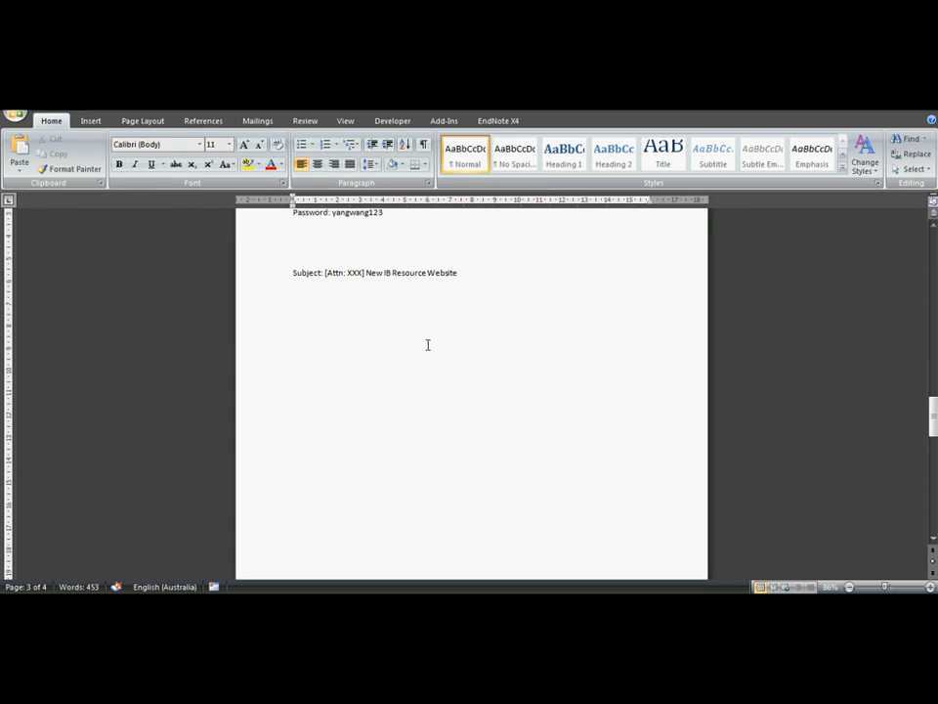
pyautogui.hotkey('alt', 'Tab')
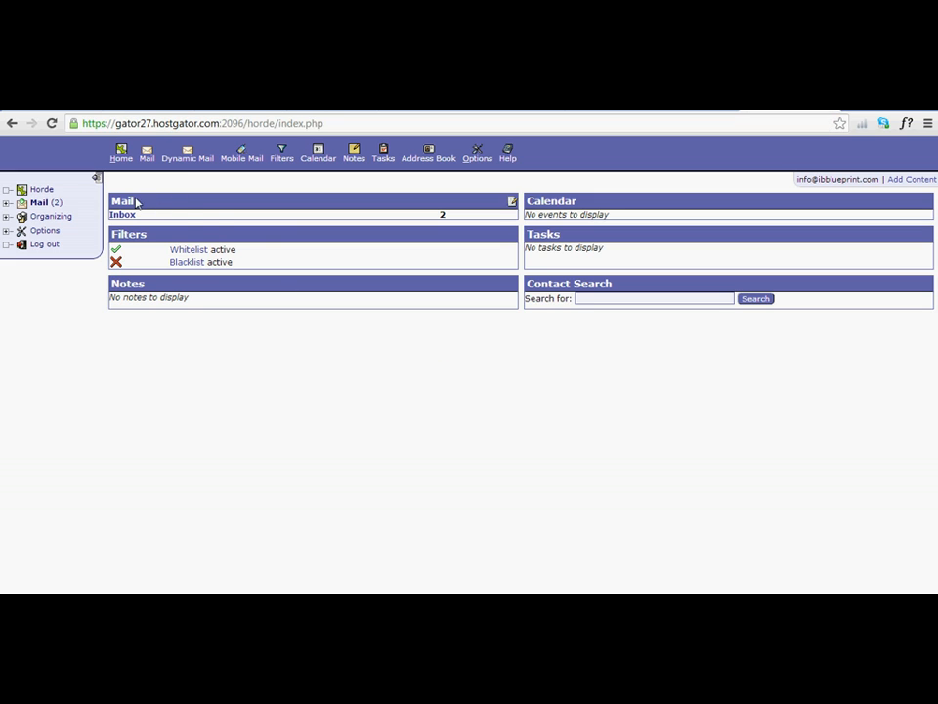
pyautogui.click(147, 161)
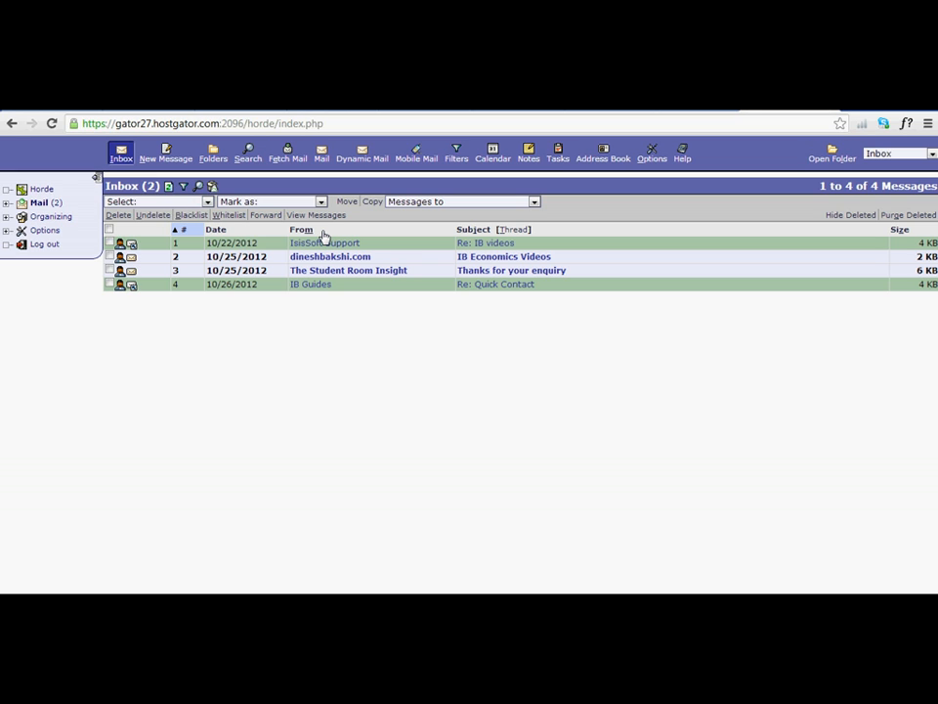
pyautogui.click(156, 154)
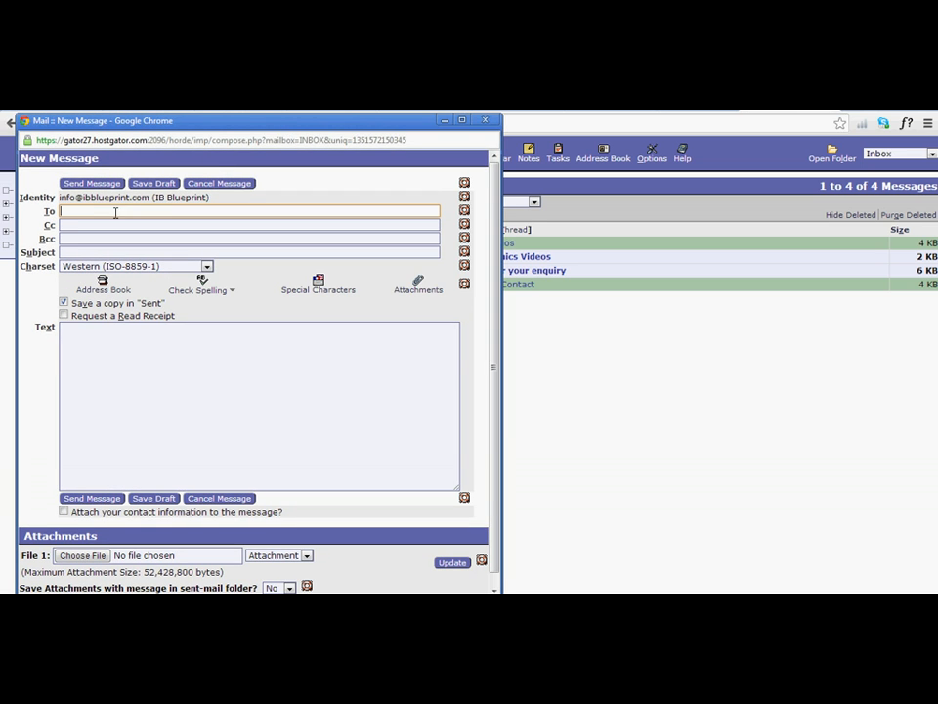
# Copy the IB Blueprint letter from Word and paste it into the message body
pyautogui.hotkey('alt', 'Tab')
pyautogui.press('Tab')
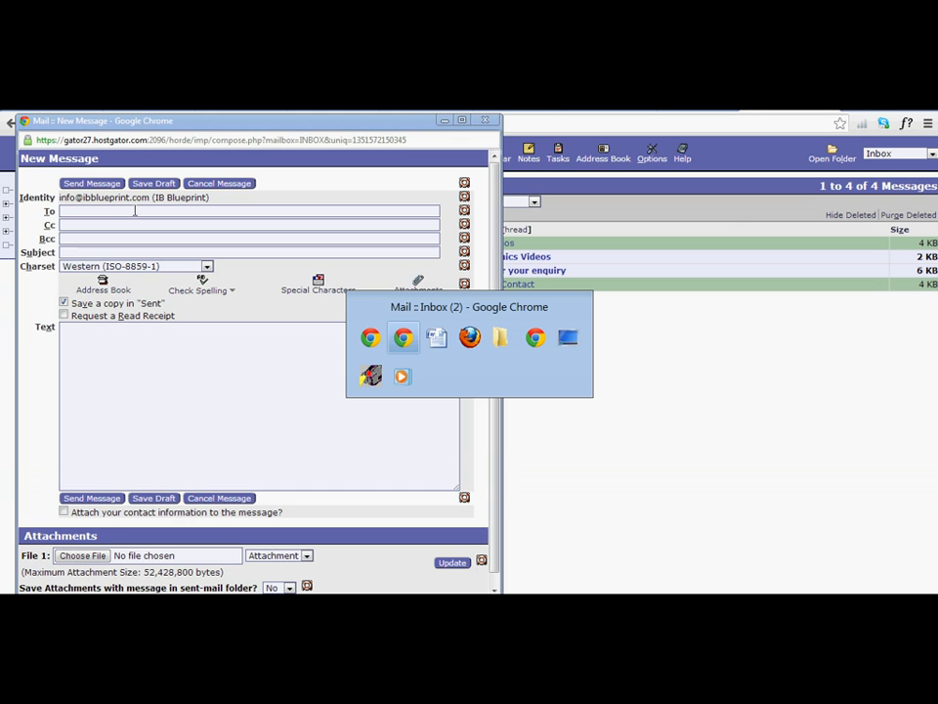
pyautogui.scroll(2, 376, 308)
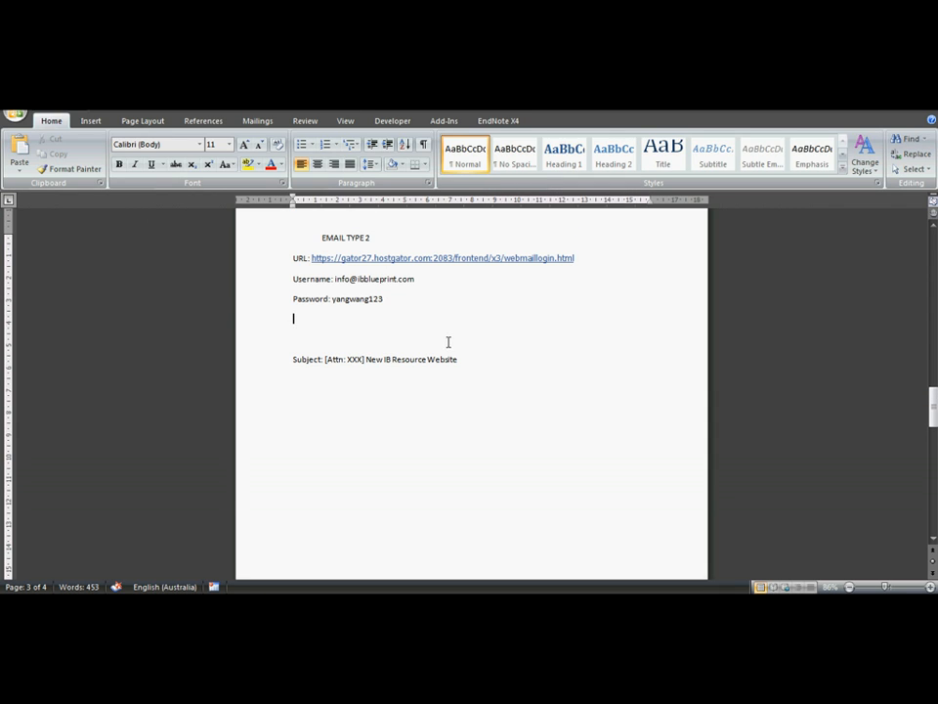
pyautogui.scroll(-8, 465, 339)
pyautogui.hotkey('alt', 'Tab')
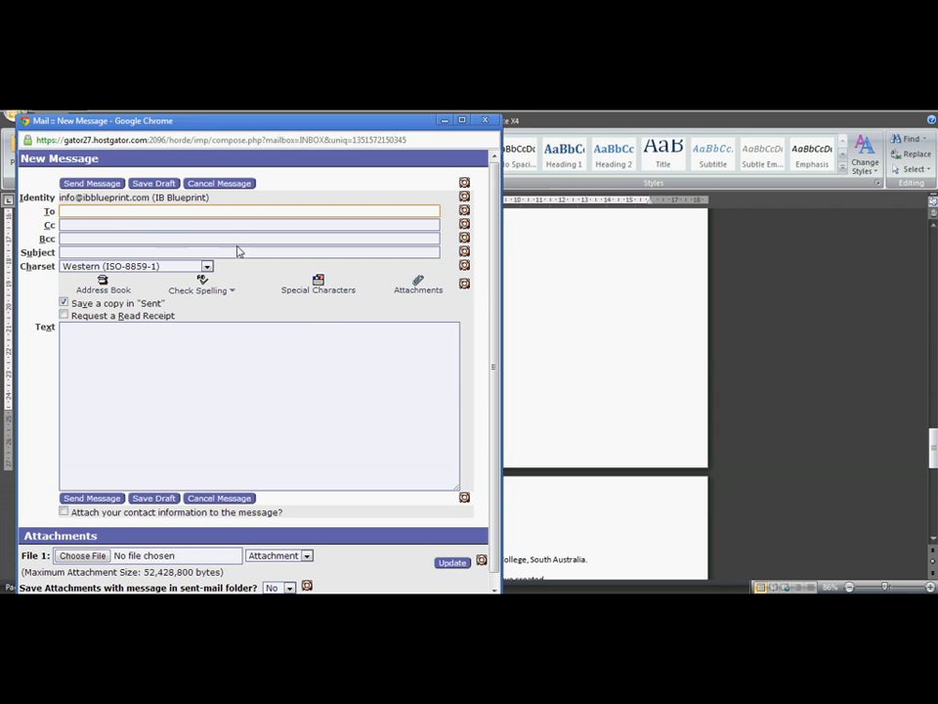
pyautogui.hotkey('alt', 'Tab')
pyautogui.scroll(-9, 541, 403)
pyautogui.moveTo(343, 477)
pyautogui.mouseDown()
pyautogui.moveTo(407, 444)
pyautogui.moveTo(299, 308)
pyautogui.moveTo(293, 275)
pyautogui.mouseUp()
pyautogui.hotkey('ctrl', 'c')
pyautogui.hotkey('alt', 'Tab')
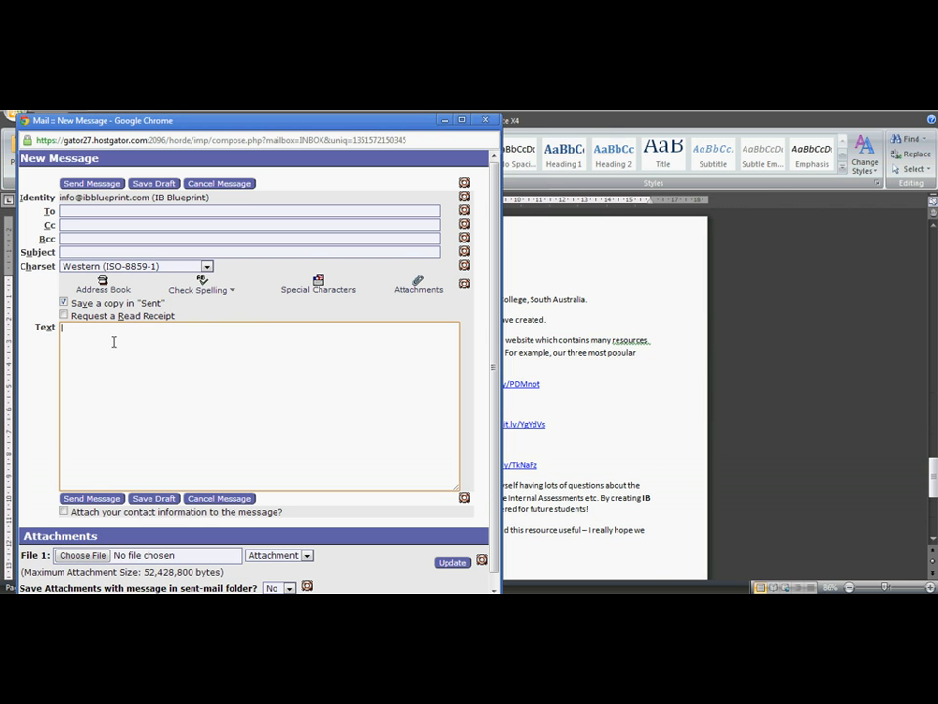
pyautogui.hotkey('ctrl', 'v')
# Add blank lines after 'Dear XXXX,', after the introduction and before the video list
pyautogui.scroll(5, 311, 409)
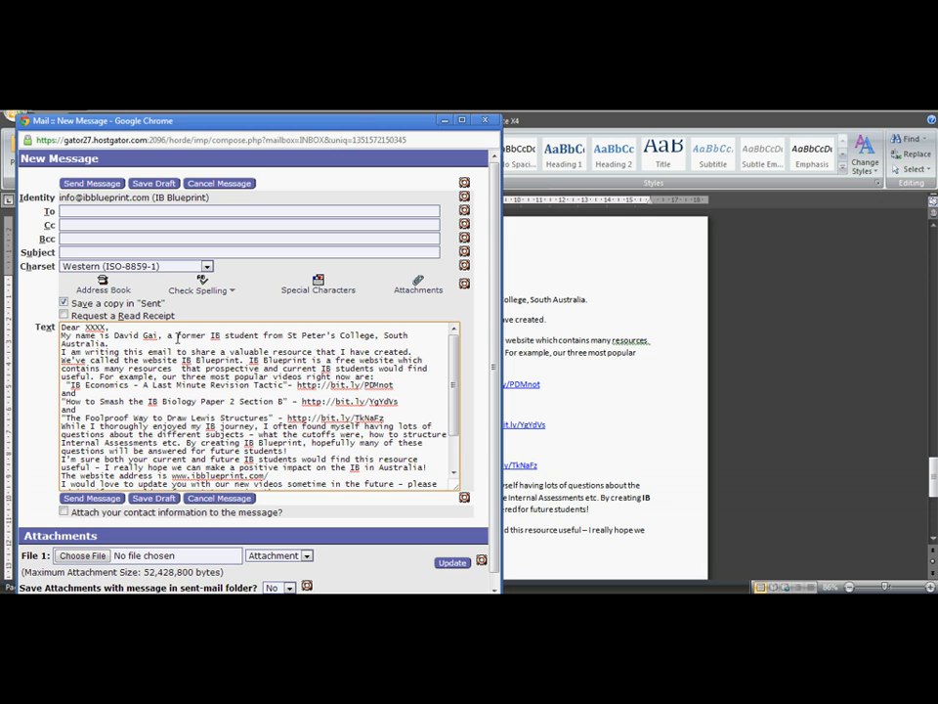
pyautogui.press('Return')
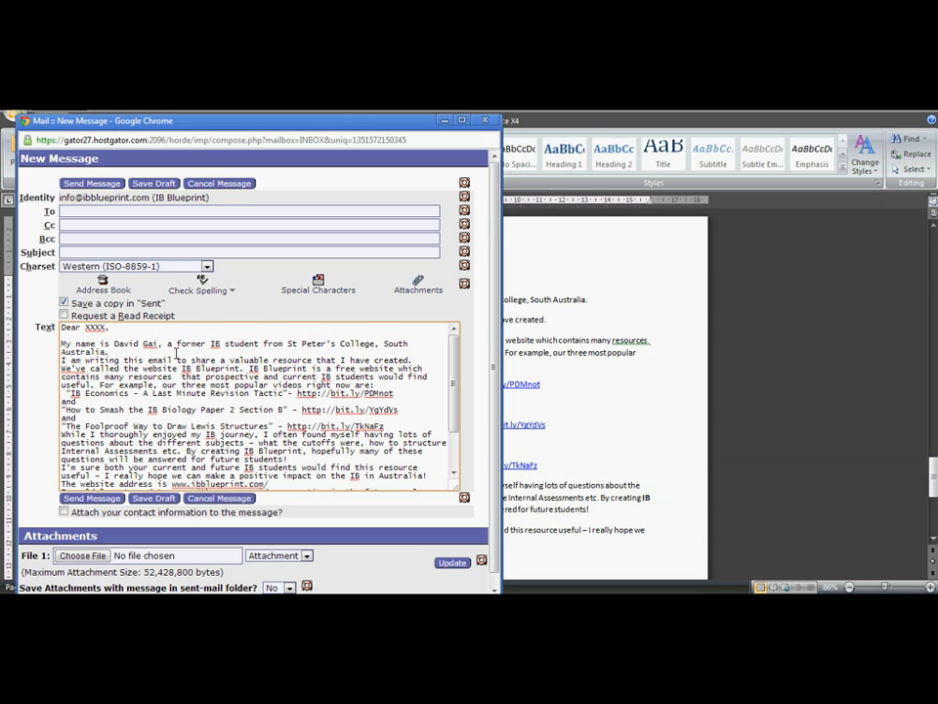
pyautogui.press('Return')
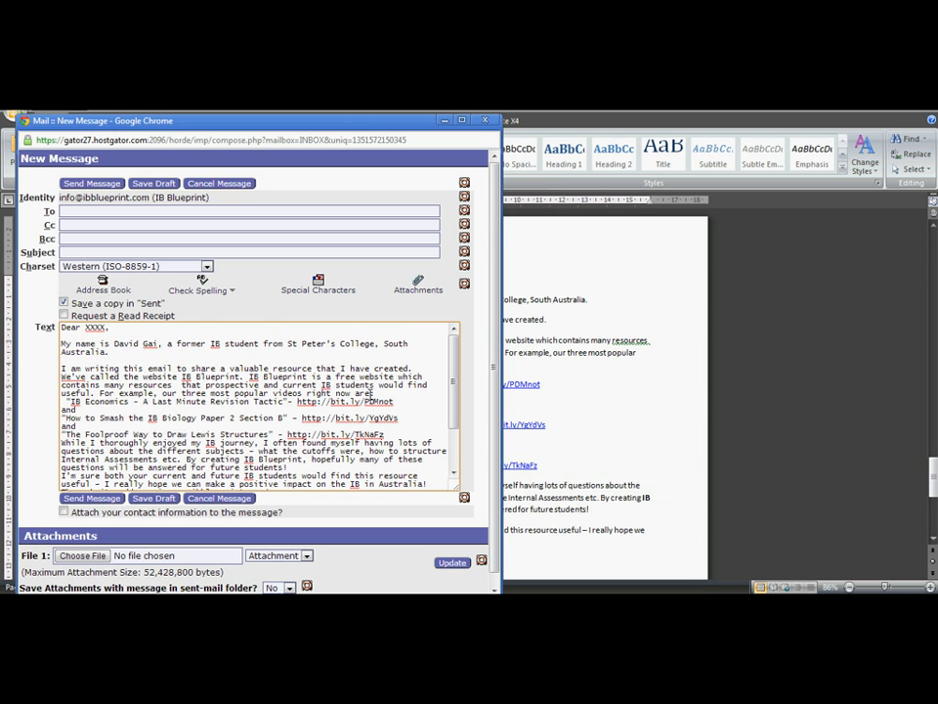
pyautogui.press('Return')
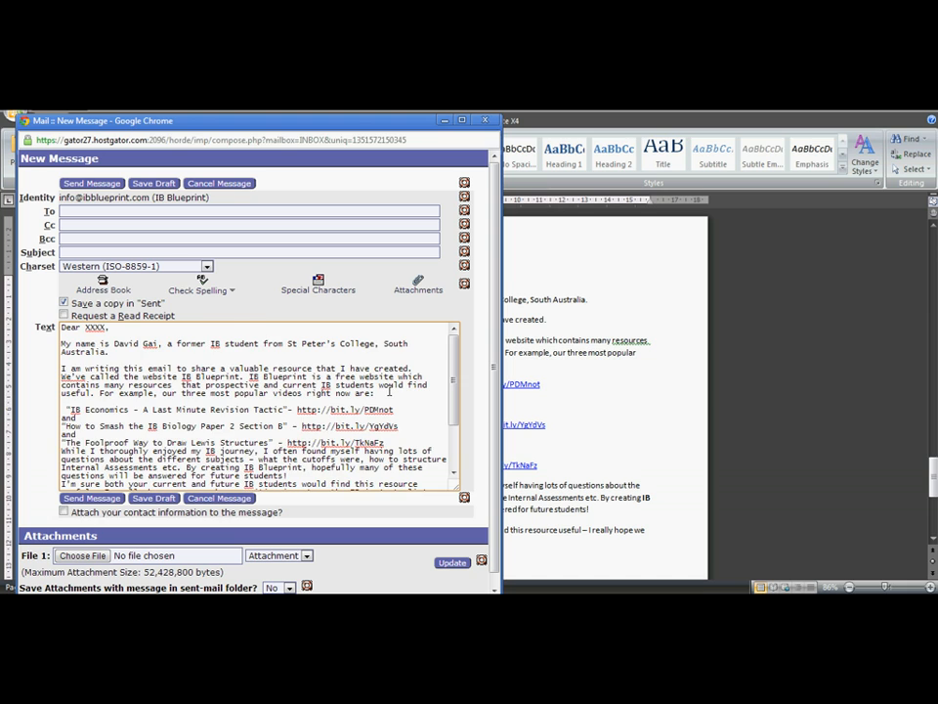
pyautogui.scroll(-3, 342, 415)
pyautogui.scroll(3, 120, 347)
# Replace the entire message body with the letter re-copied from Word
pyautogui.hotkey('alt', 'Tab')
pyautogui.hotkey('alt', 'Tab')
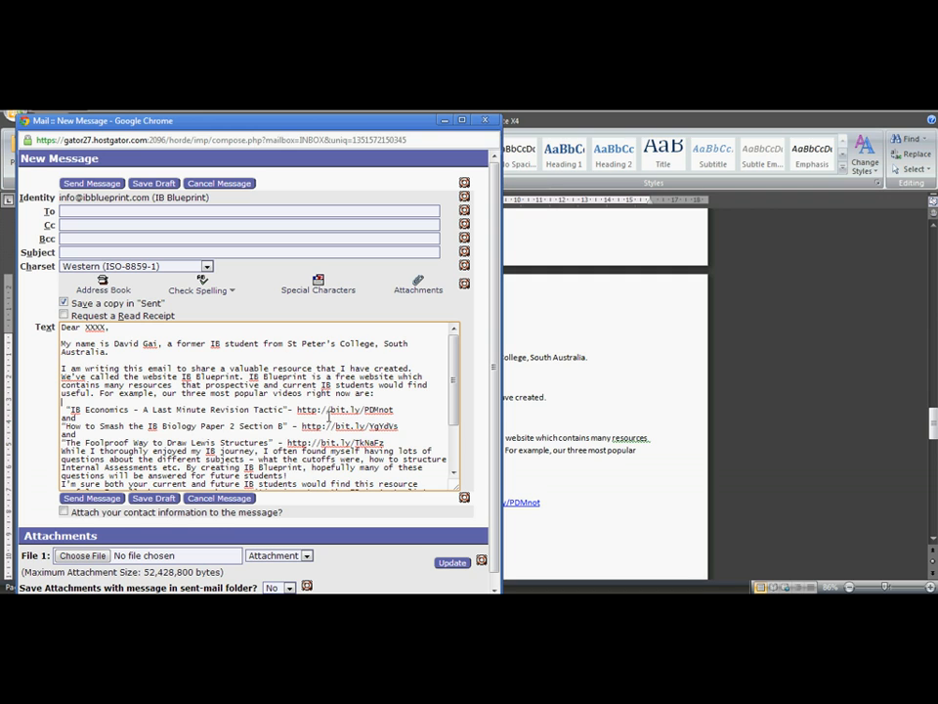
pyautogui.hotkey('ctrl', 'a')
pyautogui.hotkey('ctrl', 'v')
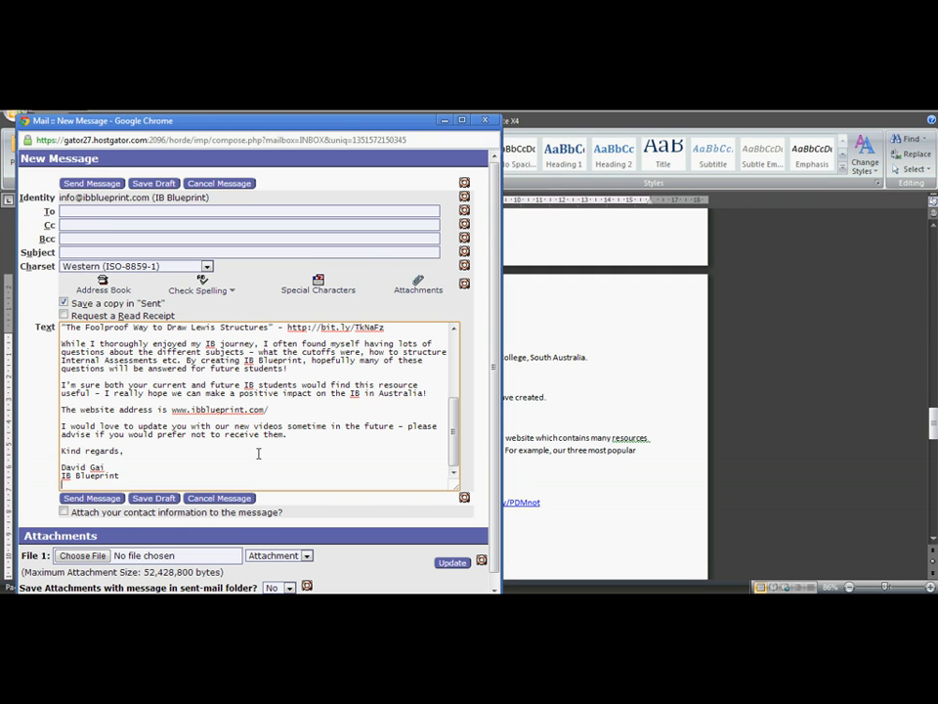
pyautogui.scroll(5, 169, 477)
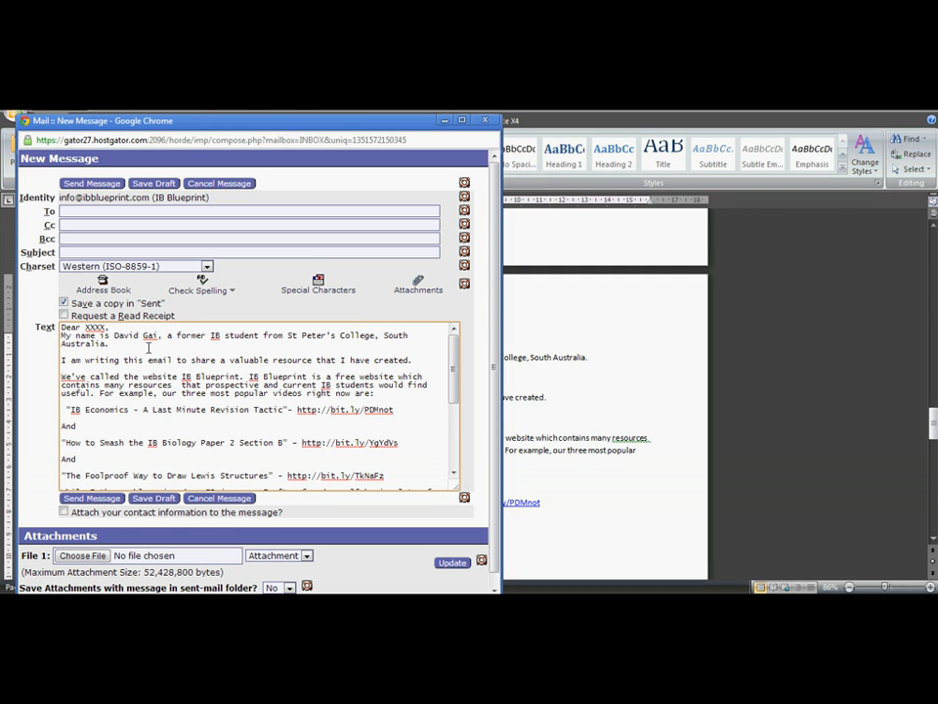
# Add a blank line after the greeting in both the email draft and the Word letter
pyautogui.click(135, 331)
pyautogui.press('Return')
pyautogui.hotkey('alt', 'Tab')
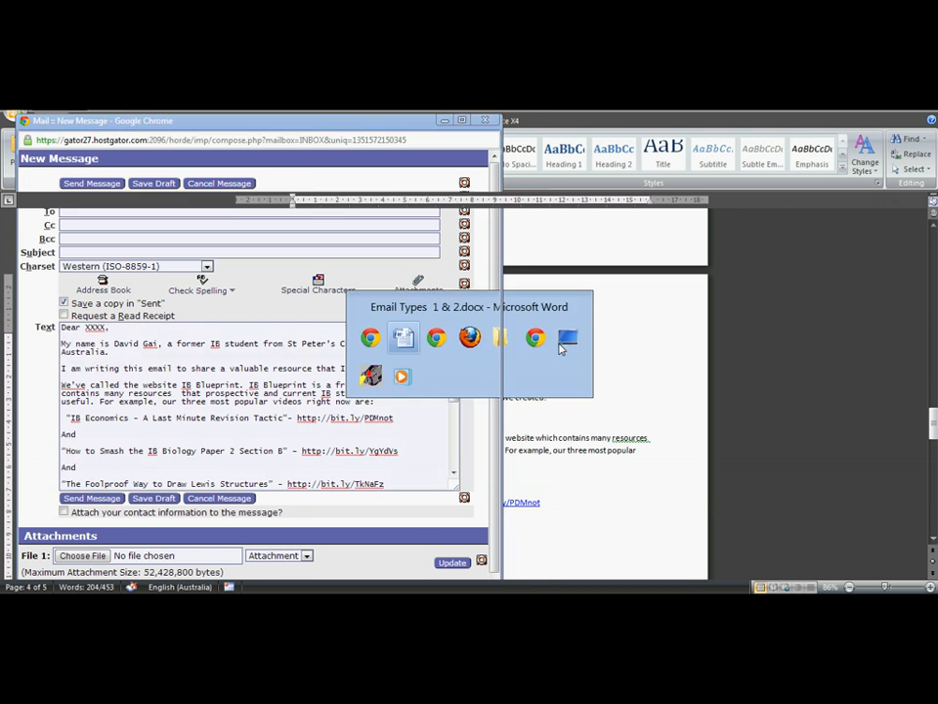
pyautogui.scroll(-2, 513, 394)
pyautogui.click(349, 481)
pyautogui.press('Return')
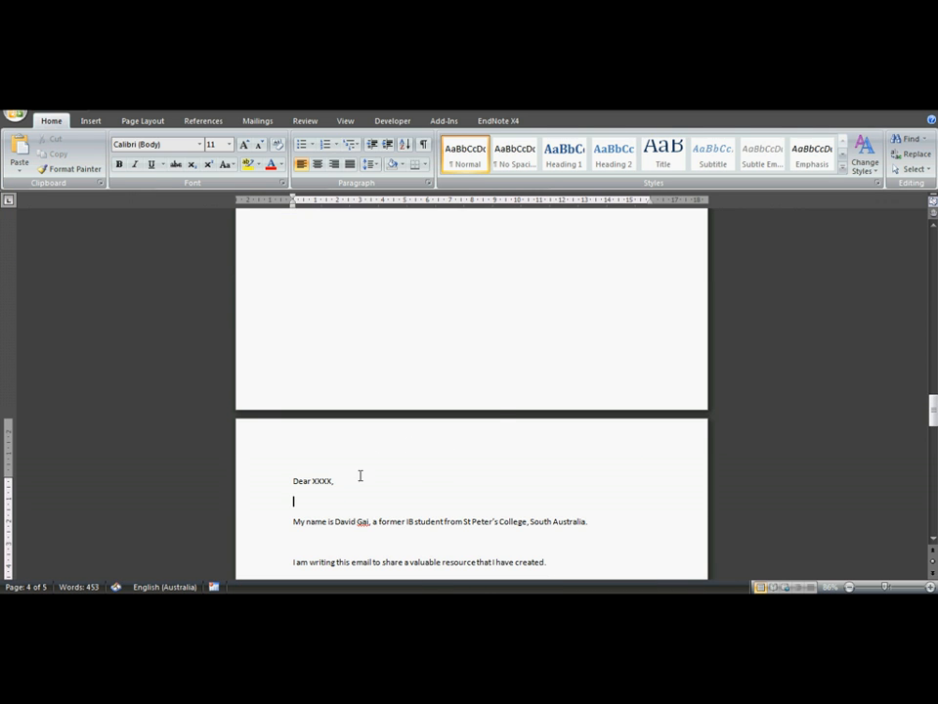
pyautogui.hotkey('alt', 'Tab')
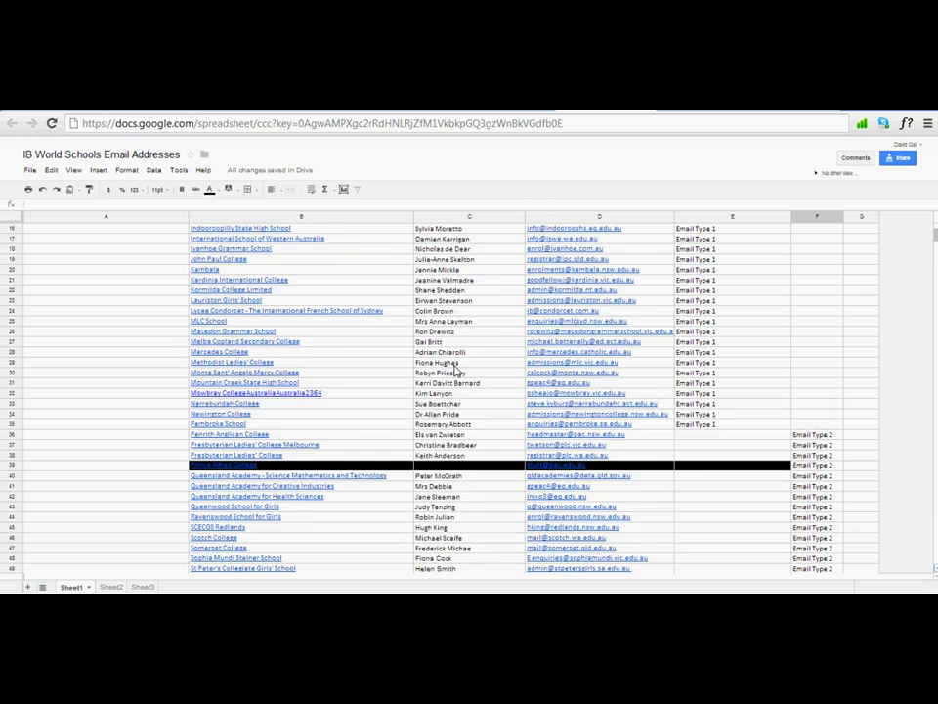
# Replace the XXXX after Dear with the coordinator's name copied from cell C36
pyautogui.scroll(1, 469, 371)
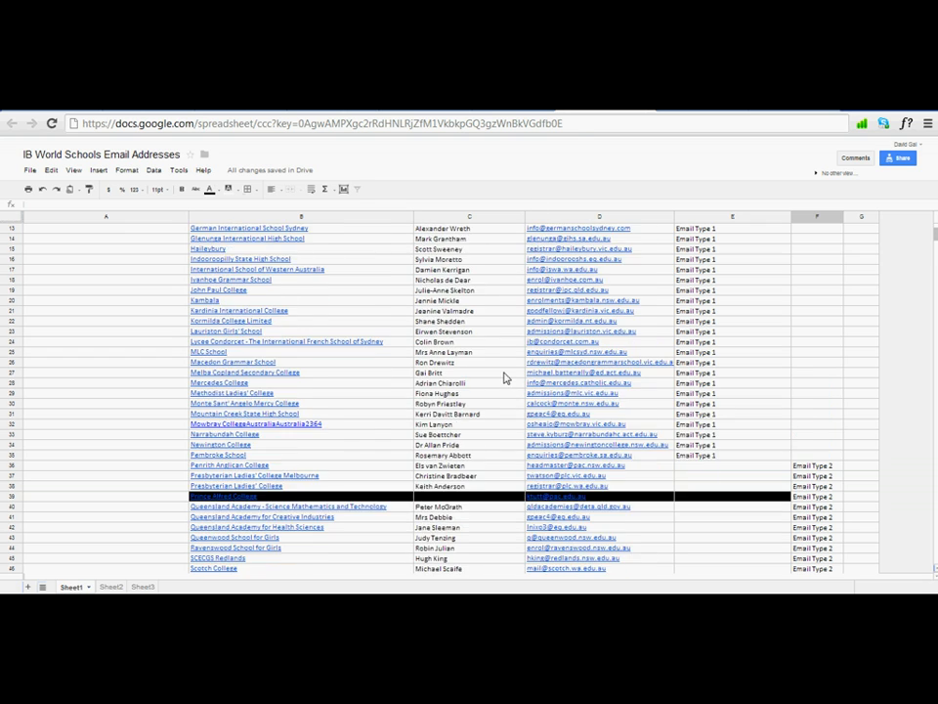
pyautogui.scroll(-3, 502, 378)
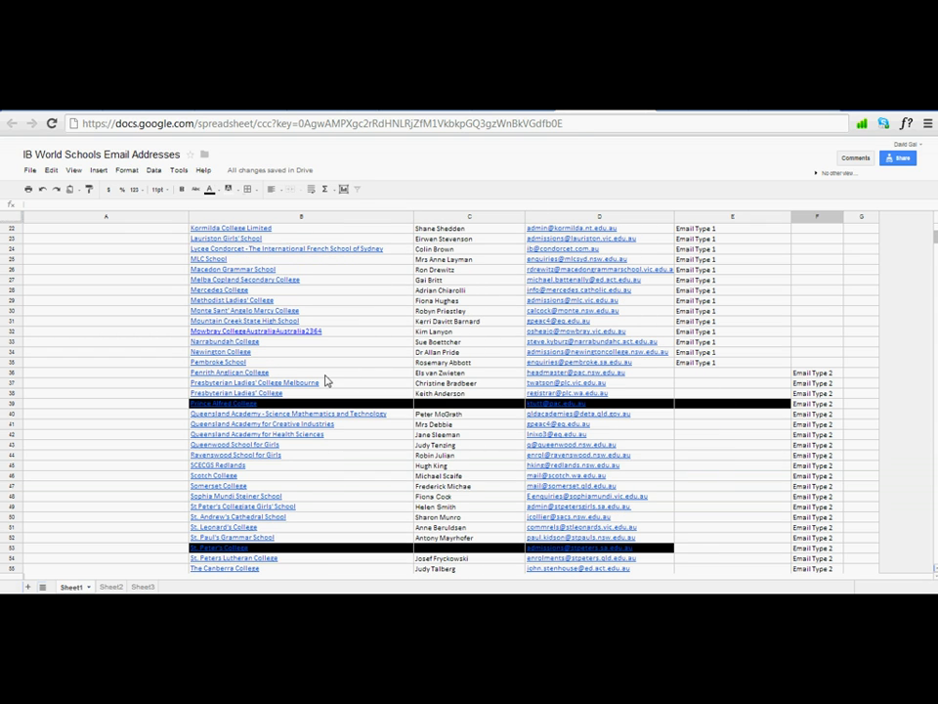
pyautogui.click(494, 375)
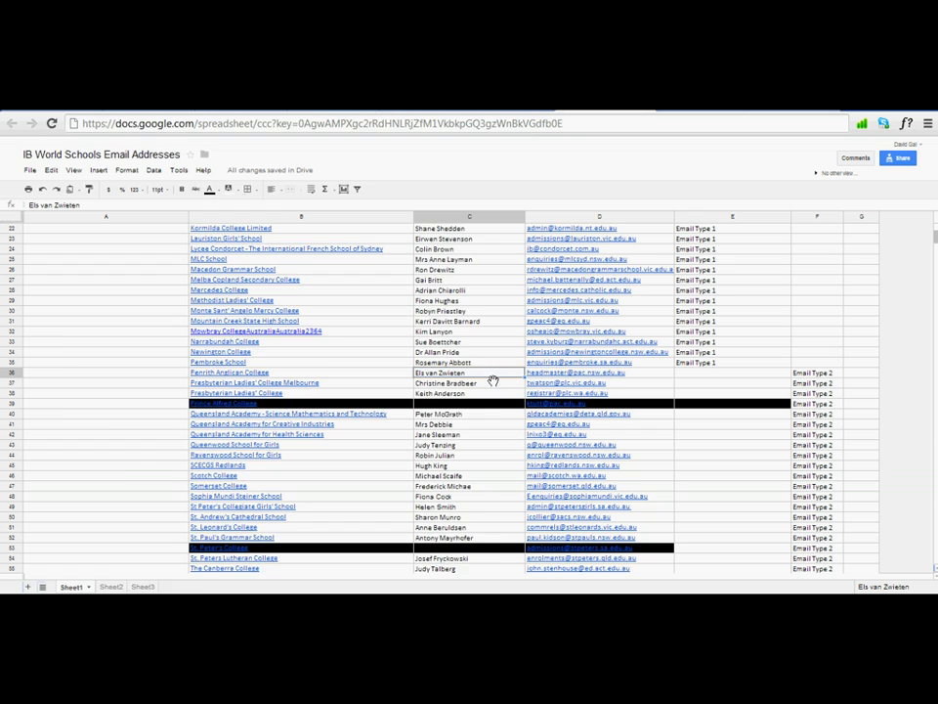
pyautogui.hotkey('alt', 'Tab')
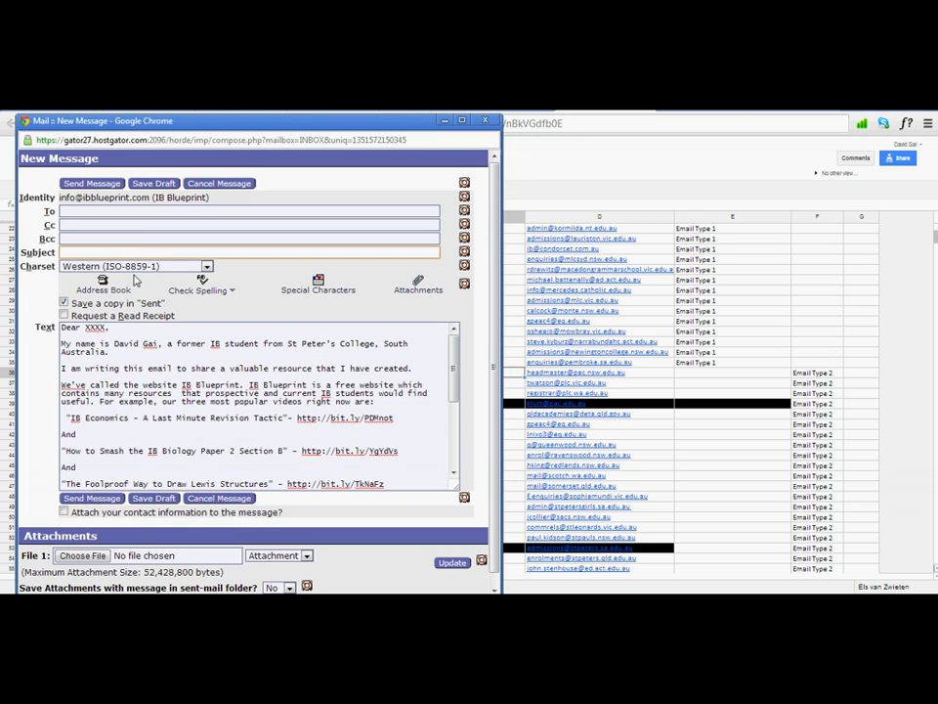
pyautogui.doubleClick(94, 328)
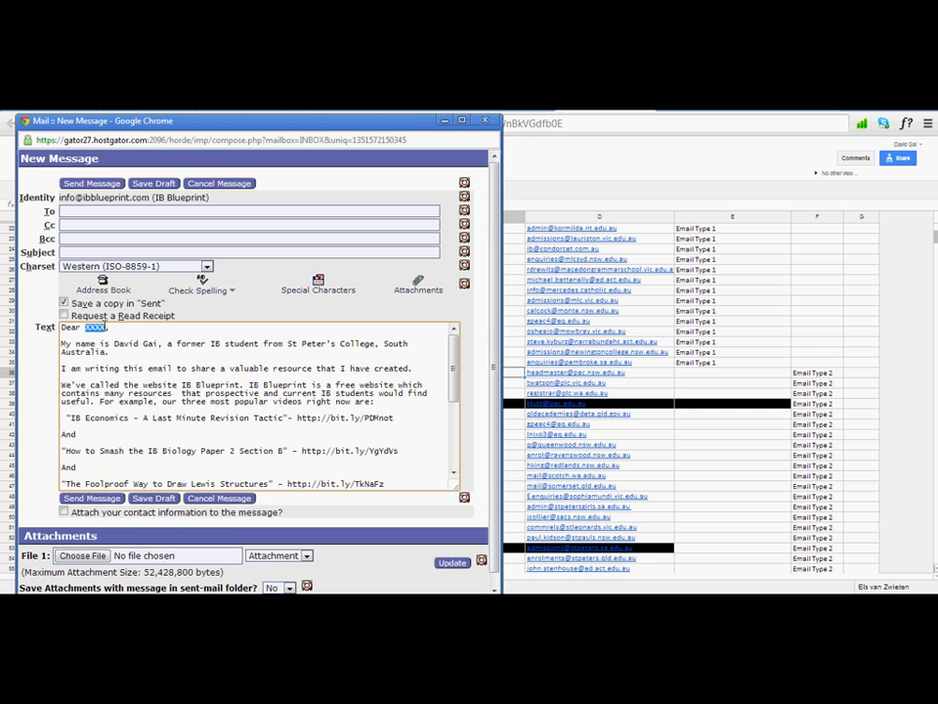
# Copy the '[Attn: XXX] New IB Resource Website' subject line from the Word template
pyautogui.hotkey('alt', 'Tab')
pyautogui.hotkey('alt', 'Tab')
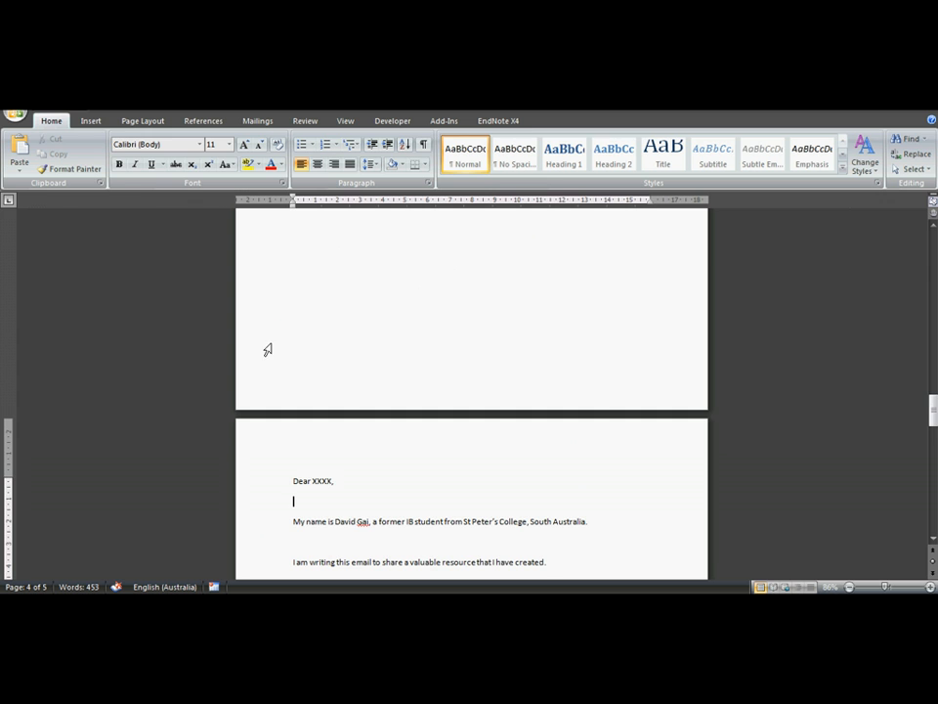
pyautogui.scroll(5, 421, 420)
pyautogui.moveTo(460, 389); pyautogui.dragTo(324, 386)
pyautogui.hotkey('ctrl', 'c')
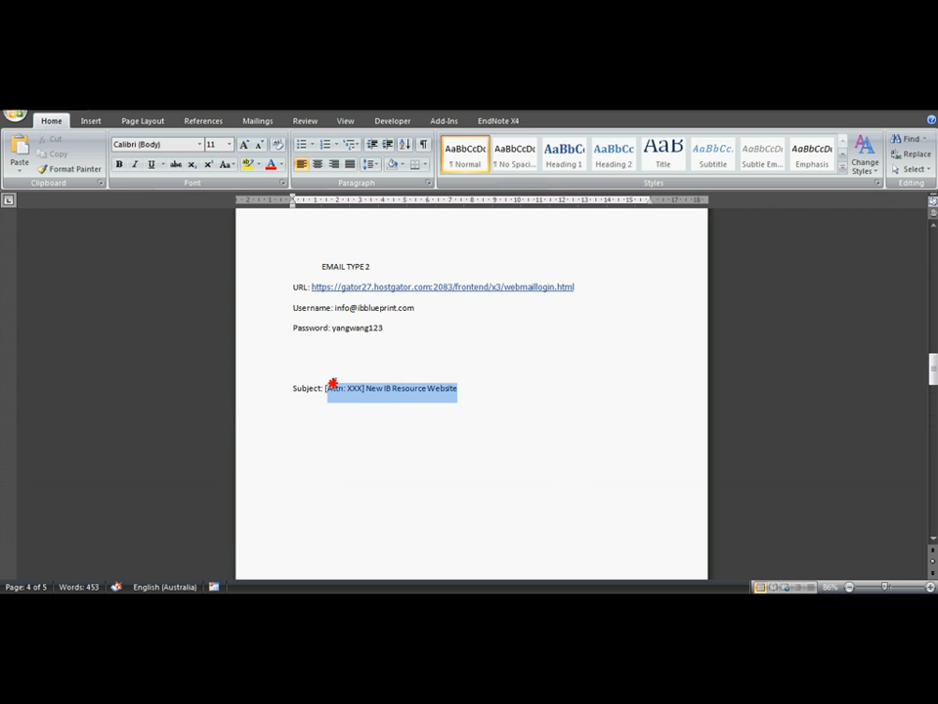
pyautogui.click(367, 425)
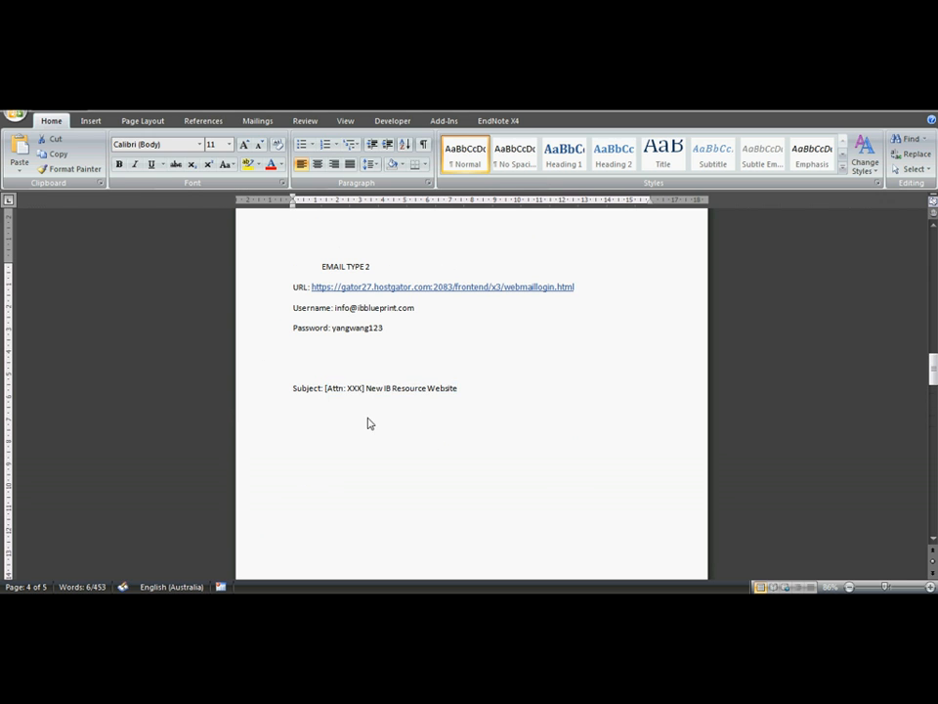
pyautogui.hotkey('alt', 'Tab')
pyautogui.hotkey('alt', 'Tab')
pyautogui.hotkey('alt', 'Tab')
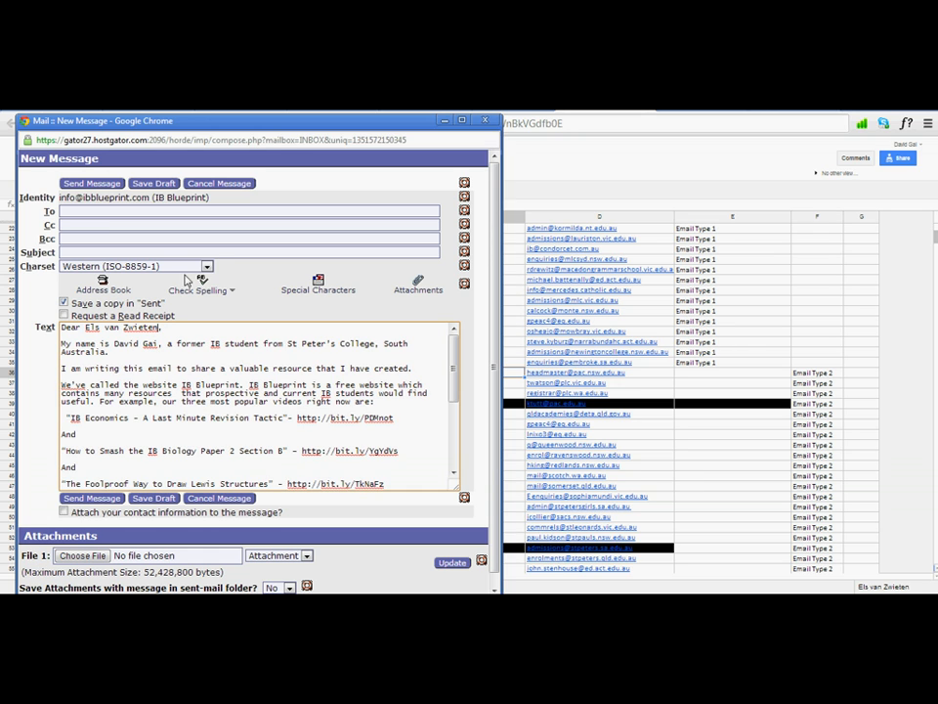
pyautogui.click(216, 255)
# Paste the subject line and replace its XXX with the coordinator's name
pyautogui.hotkey('ctrl', 'v')
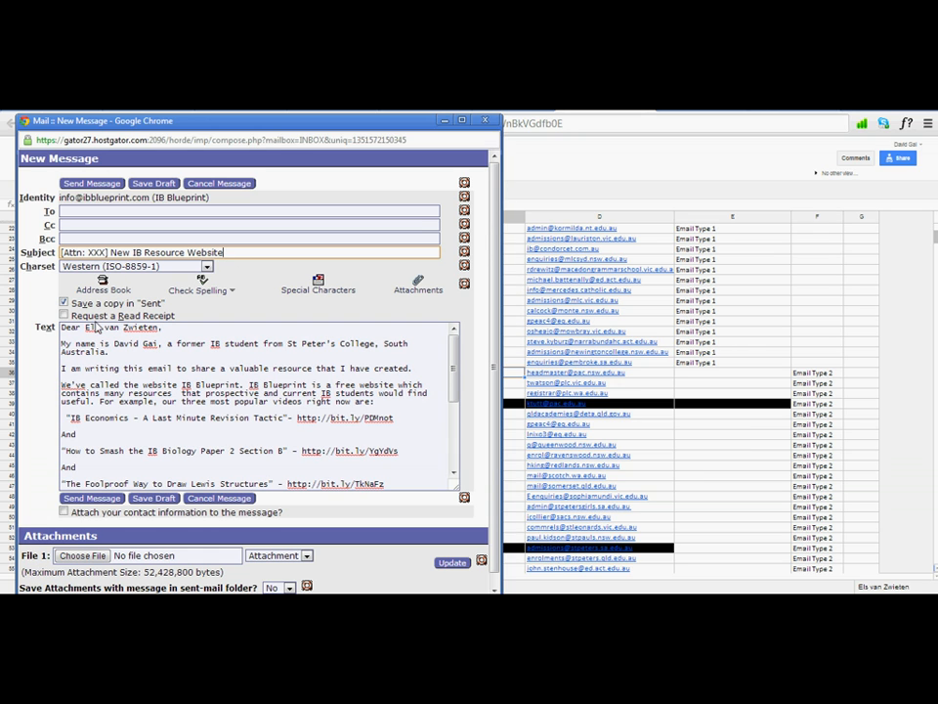
pyautogui.moveTo(85, 327); pyautogui.dragTo(150, 329)
pyautogui.hotkey('ctrl', 'c')
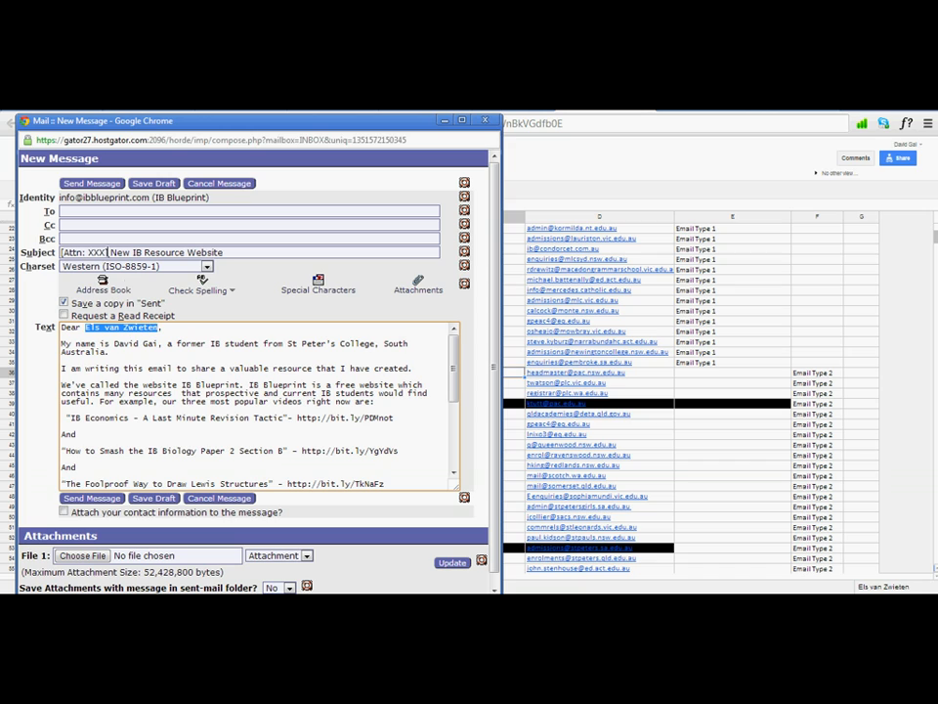
pyautogui.doubleClick(93, 252)
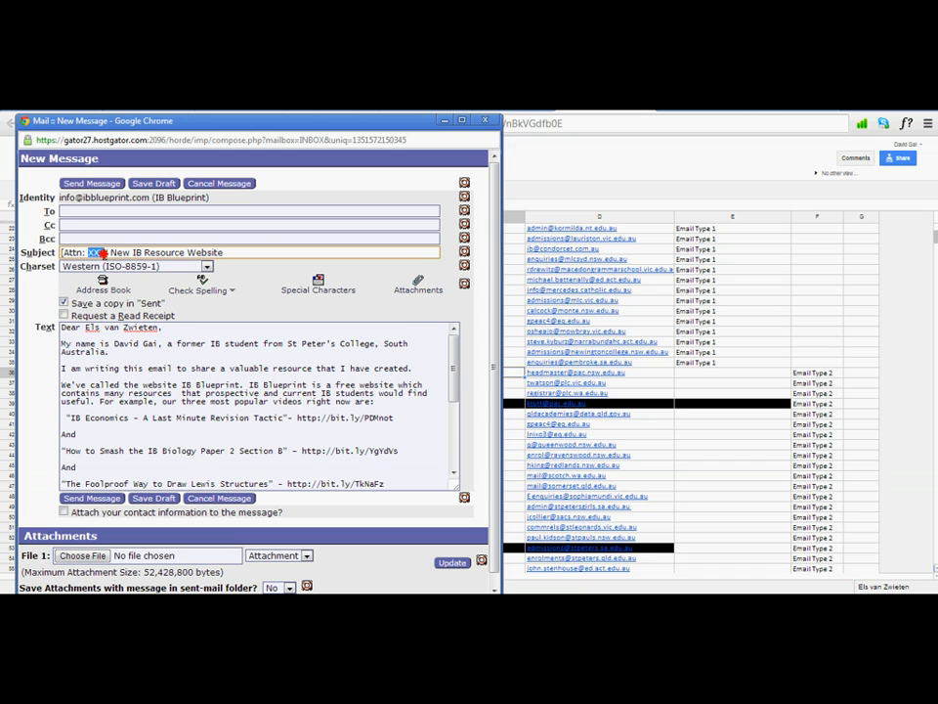
pyautogui.hotkey('ctrl', 'v')
# Paste the school's contact address from cell D36 into the To field, then check the recipient and subject
pyautogui.hotkey('alt', 'Tab')
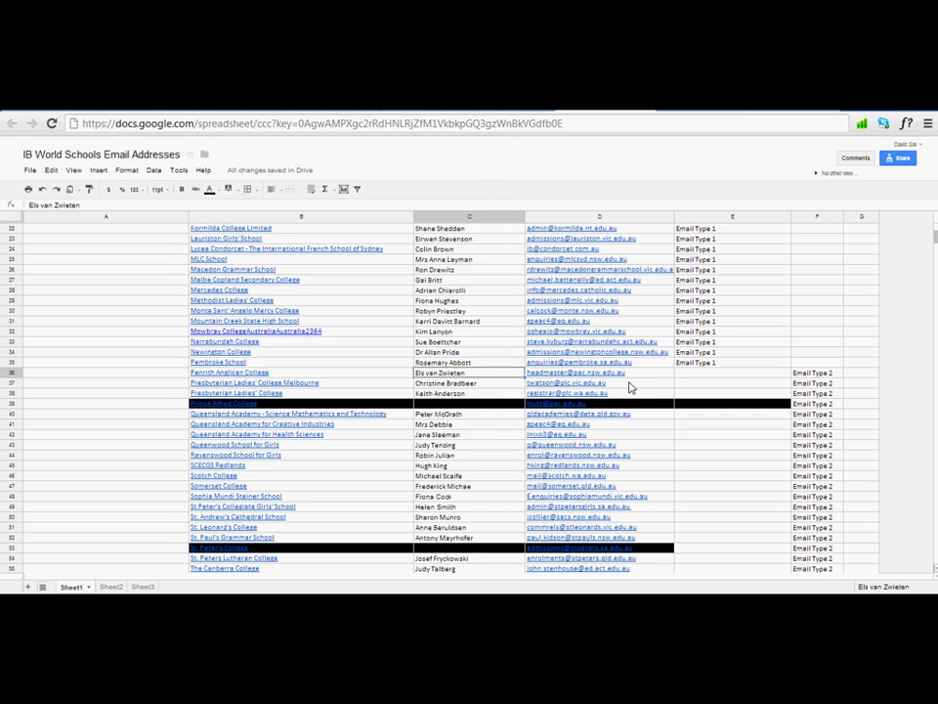
pyautogui.click(641, 375)
pyautogui.hotkey('alt', 'Tab')
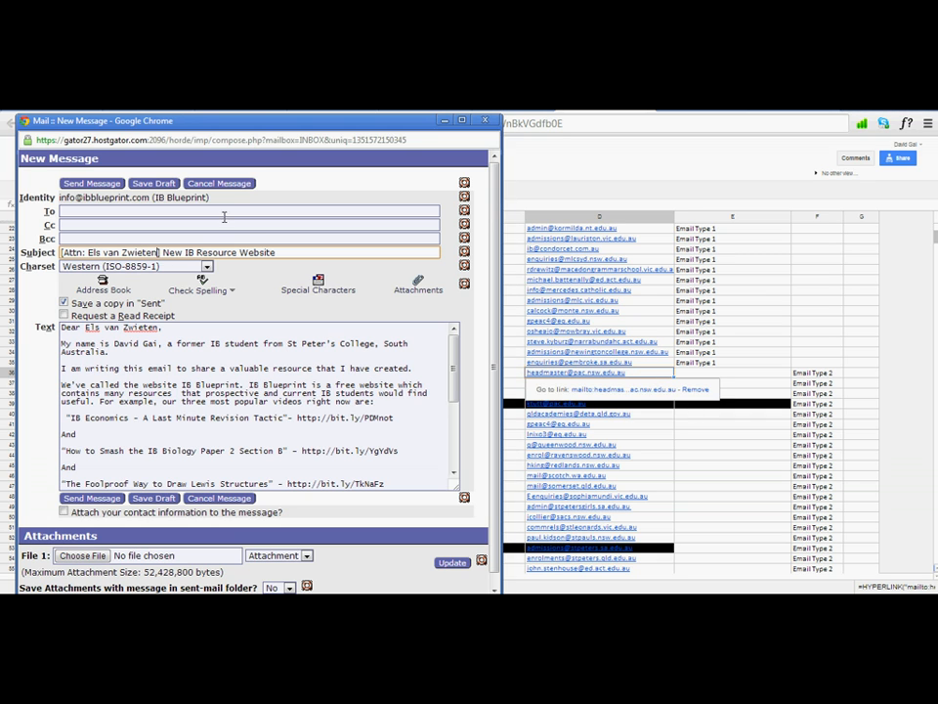
pyautogui.click(159, 210)
pyautogui.hotkey('ctrl', 'v')
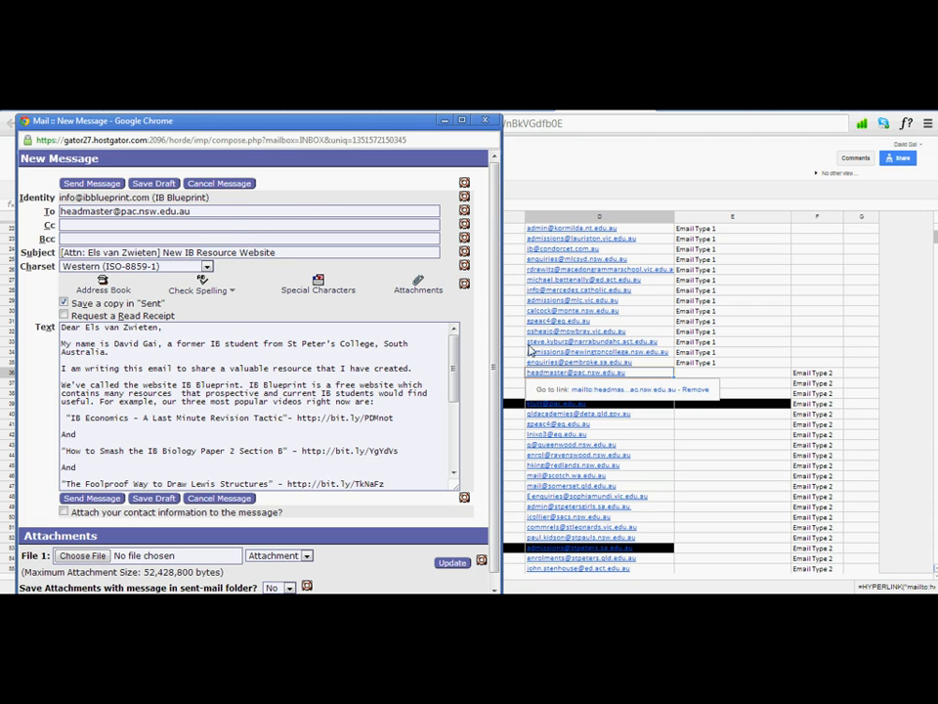
pyautogui.moveTo(265, 216); pyautogui.dragTo(49, 213)
pyautogui.moveTo(276, 253); pyautogui.dragTo(58, 252)
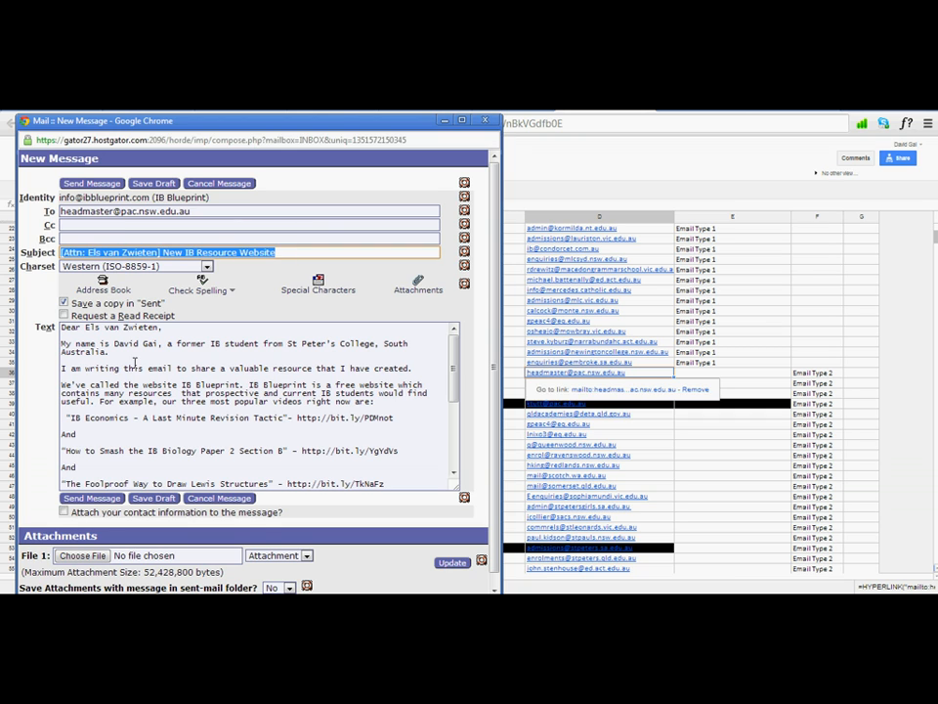
pyautogui.click(209, 344)
pyautogui.scroll(-5, 212, 349)
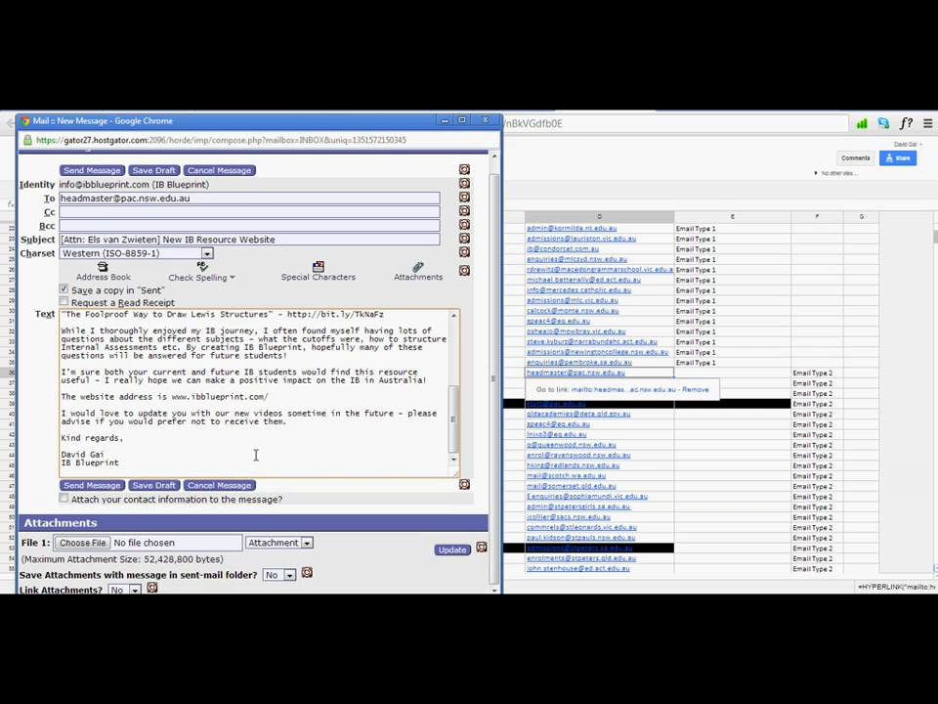
pyautogui.scroll(10, 256, 454)
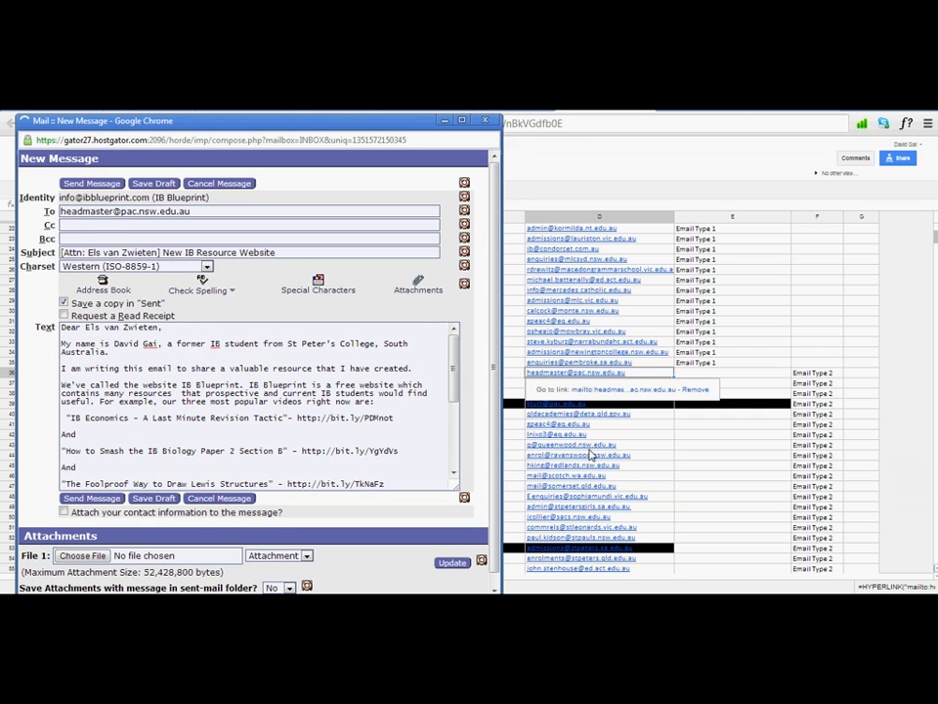
# Apply strikethrough to cells B36:F36 for Penrith Anglican College
pyautogui.click(738, 356)
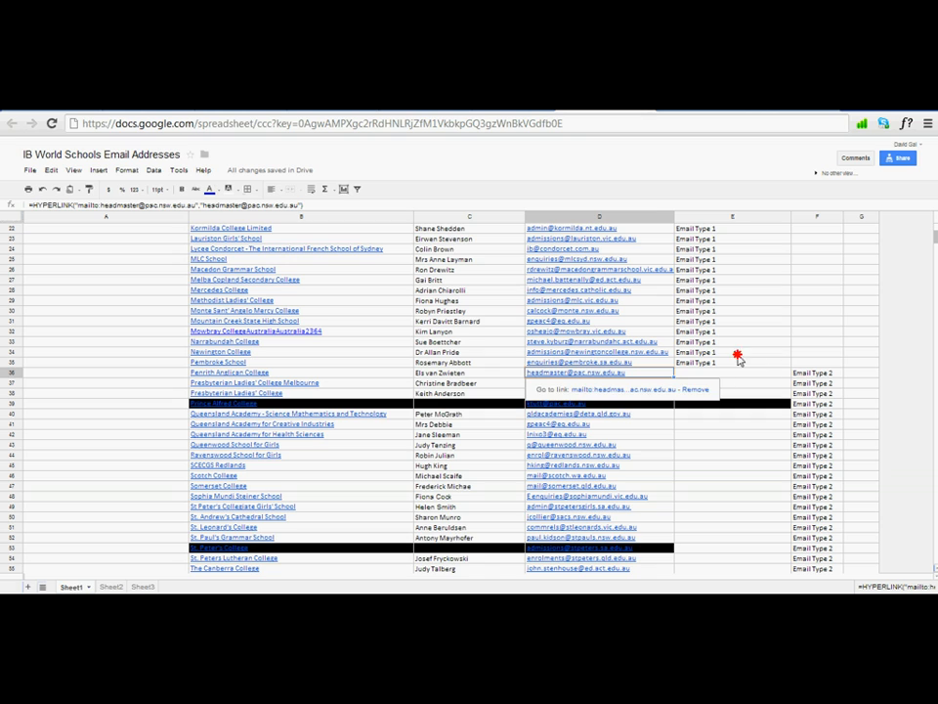
pyautogui.click(587, 373)
pyautogui.click(313, 375)
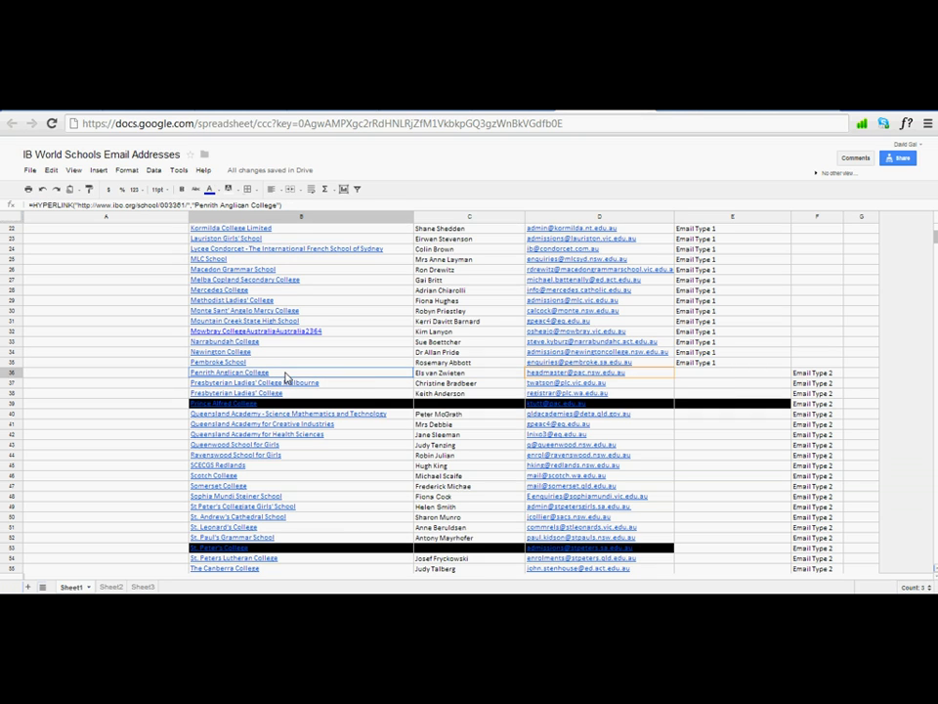
pyautogui.moveTo(336, 375); pyautogui.dragTo(804, 373)
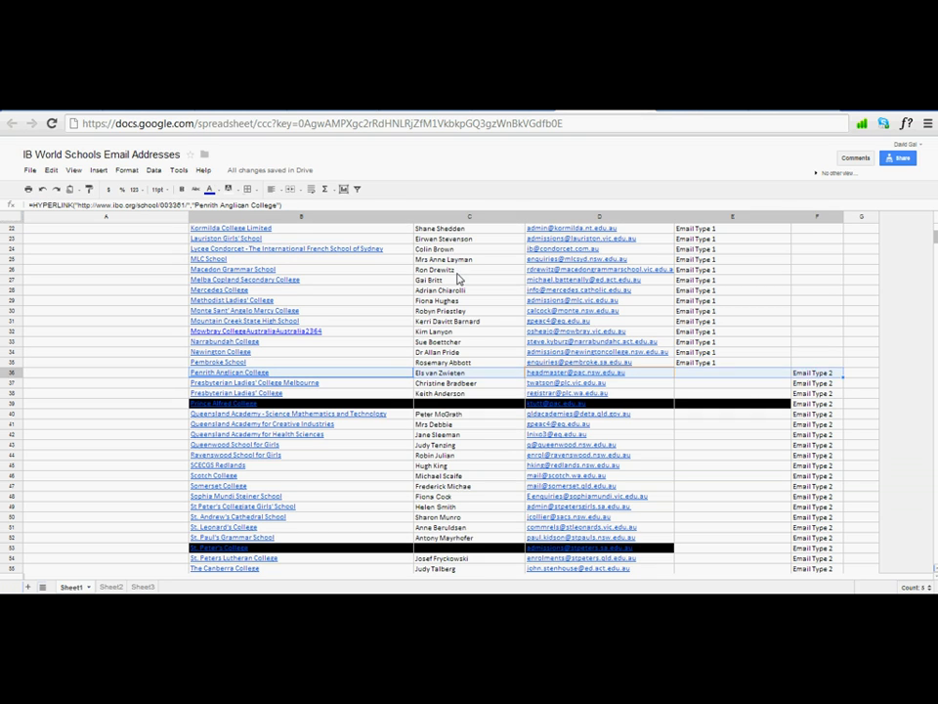
pyautogui.click(195, 189)
pyautogui.click(91, 347)
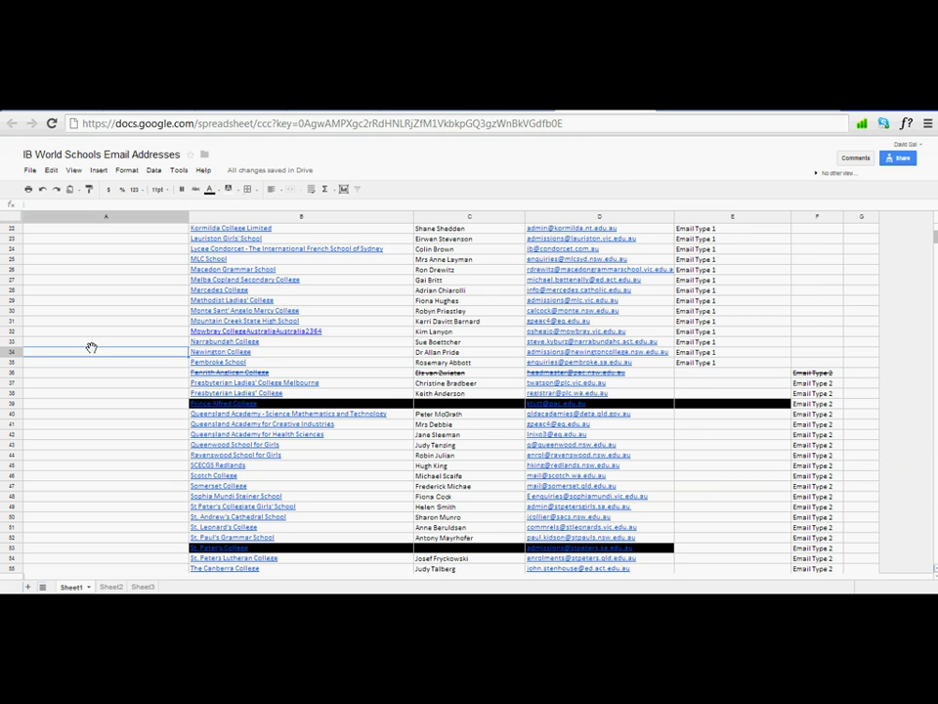
pyautogui.scroll(-4, 352, 369)
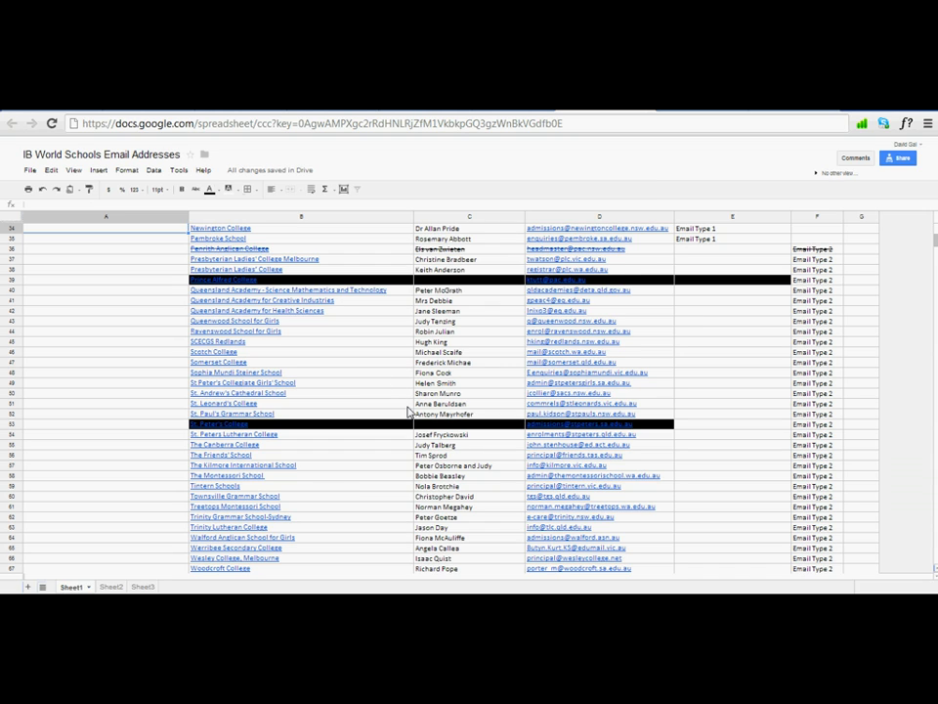
pyautogui.scroll(1, 381, 354)
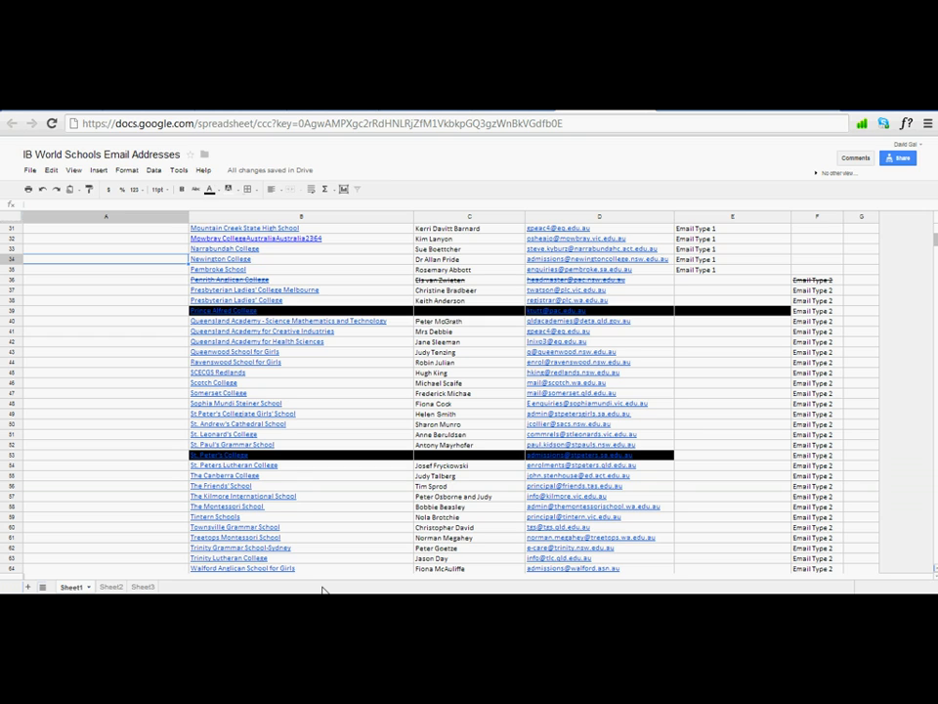
pyautogui.click(329, 604)
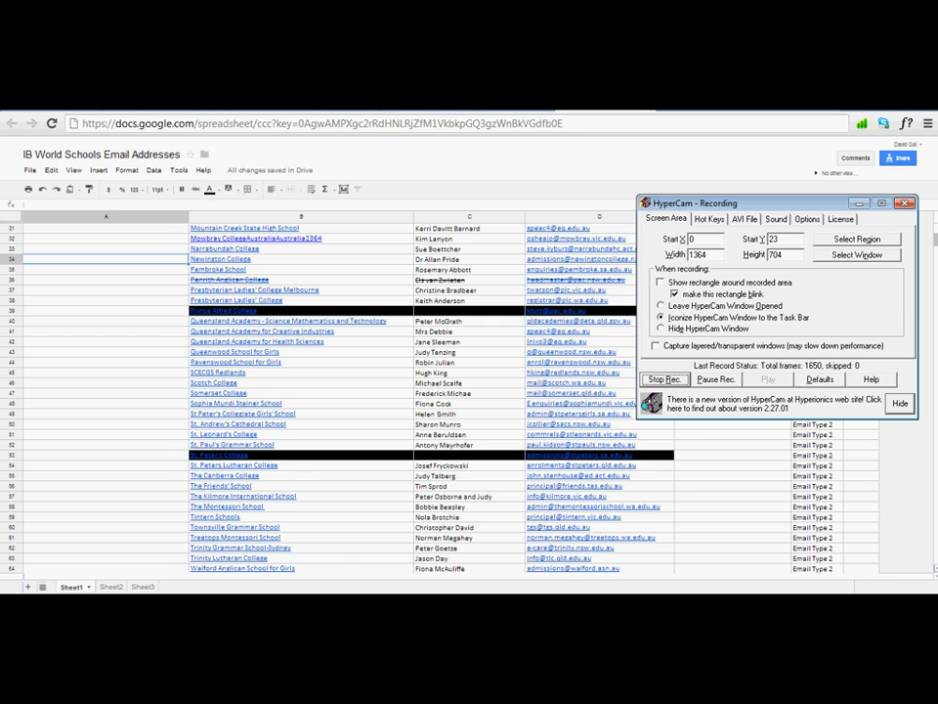